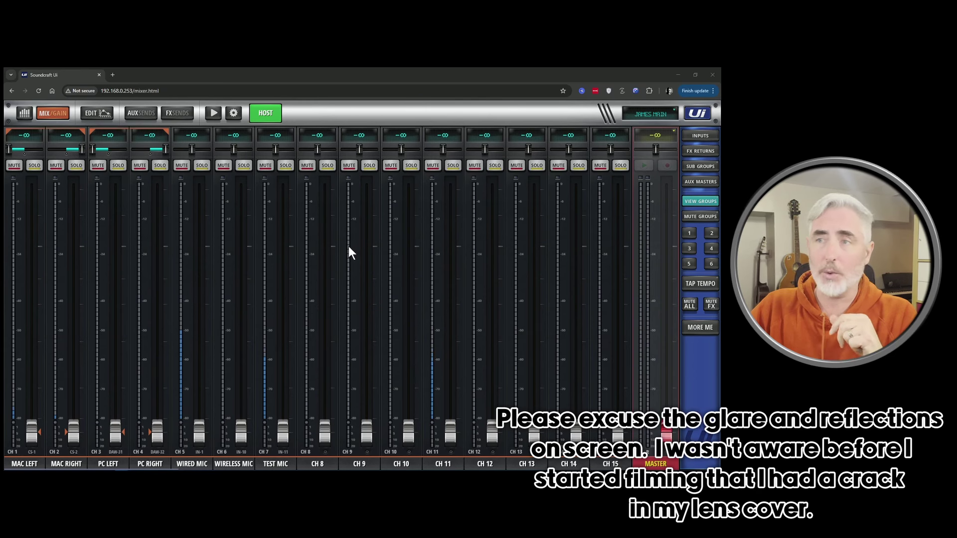
# - Assign TEST MIC, FX 1 REVERB and AUX 1 to global view group 5 and display that group in the mix view
pyautogui.click(707, 201)
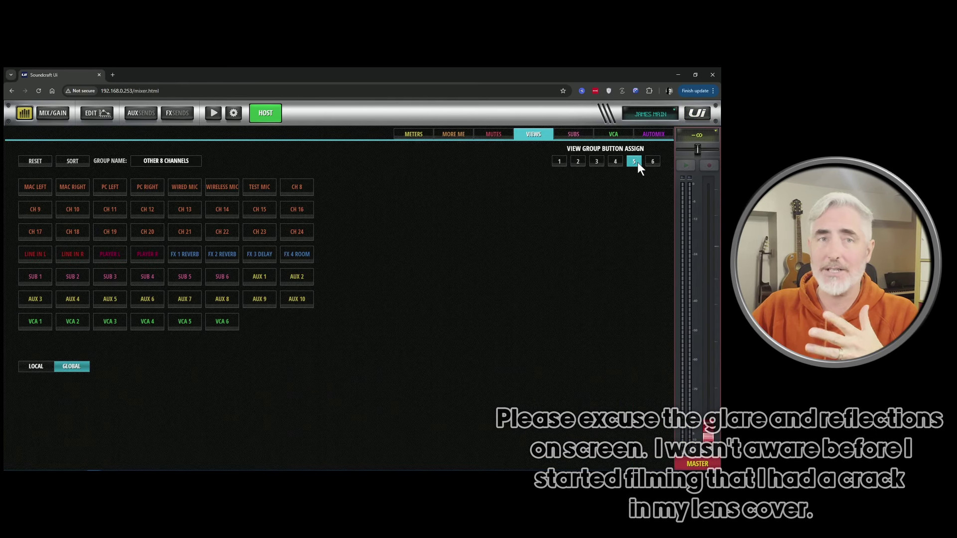
pyautogui.click(260, 190)
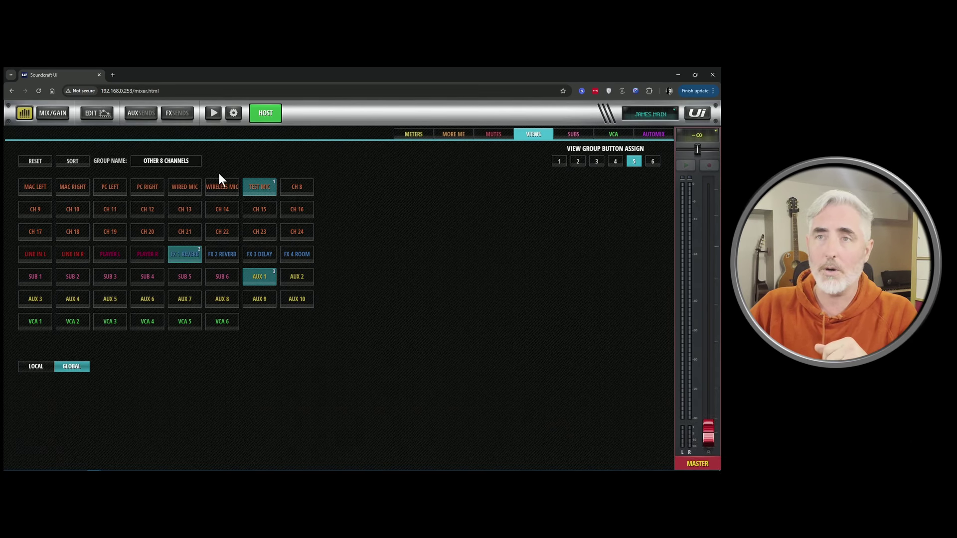
pyautogui.click(24, 114)
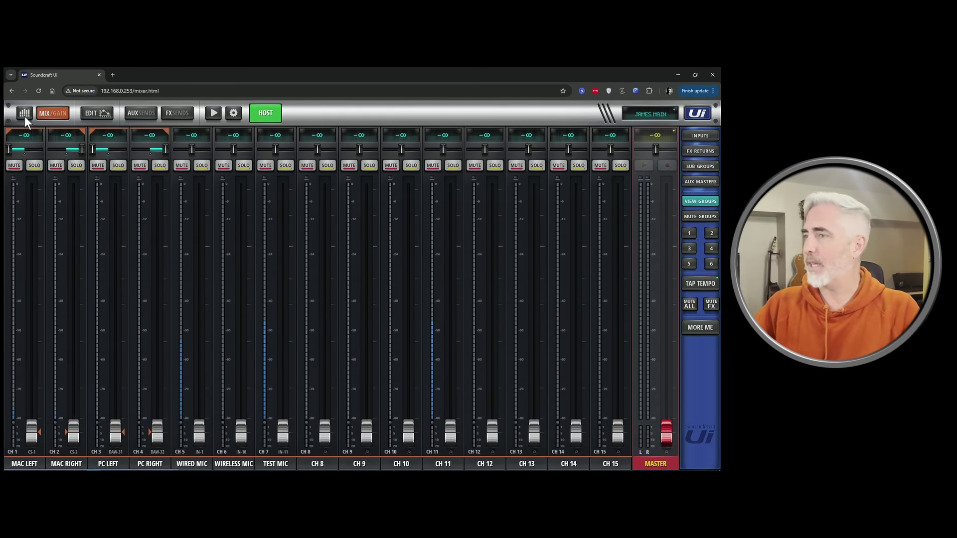
pyautogui.click(690, 265)
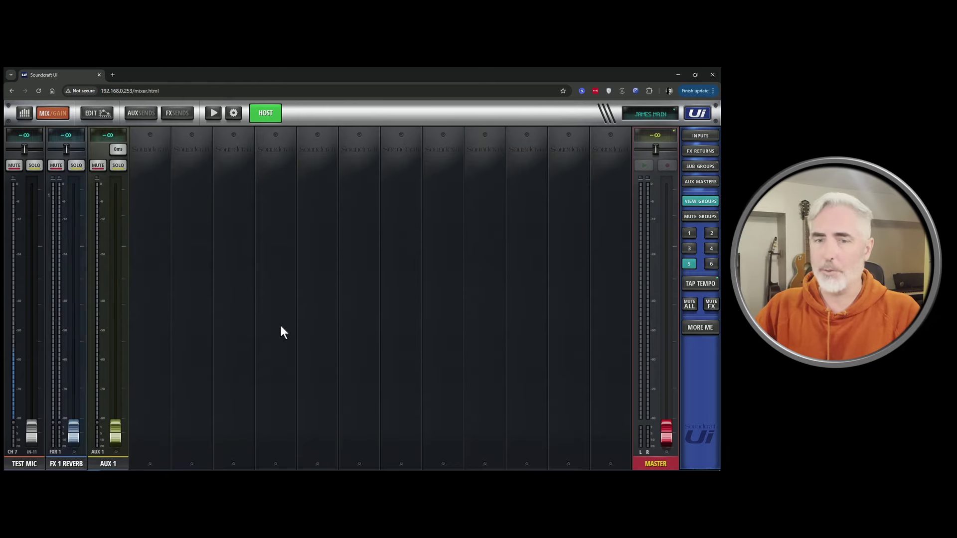
# - Raise the TEST MIC fader to about -50 dB, return it to -∞, and check the channel's input patching
pyautogui.click(46, 346)
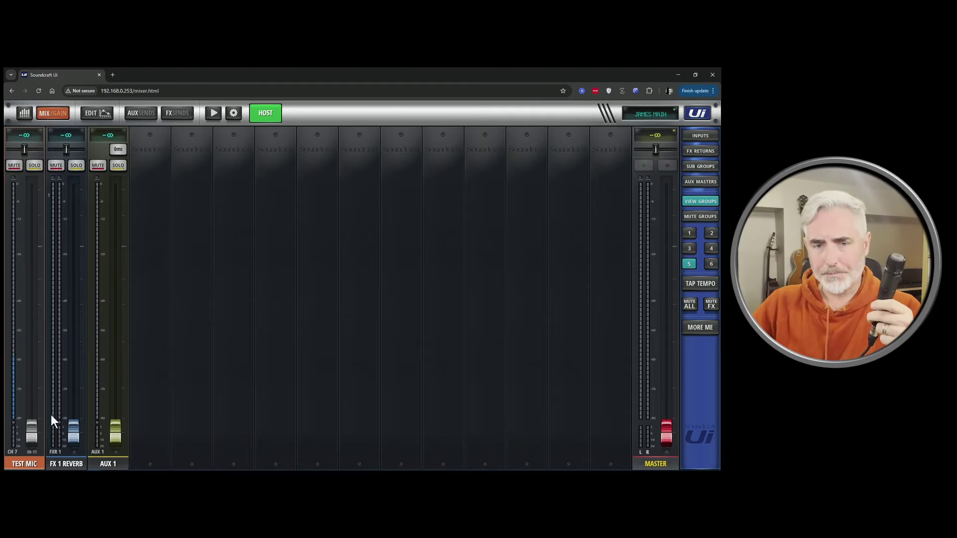
pyautogui.moveTo(32, 437); pyautogui.dragTo(40, 404)
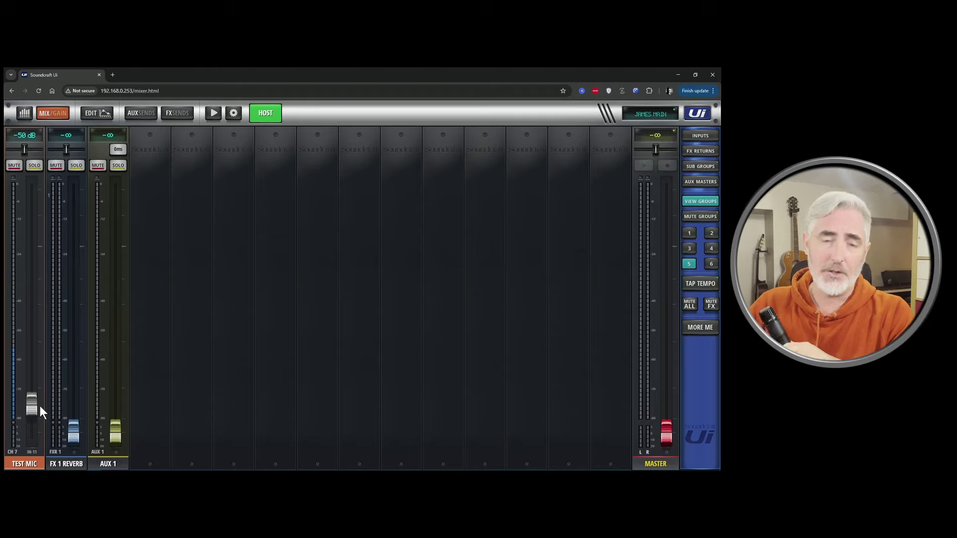
pyautogui.moveTo(34, 402); pyautogui.dragTo(29, 453)
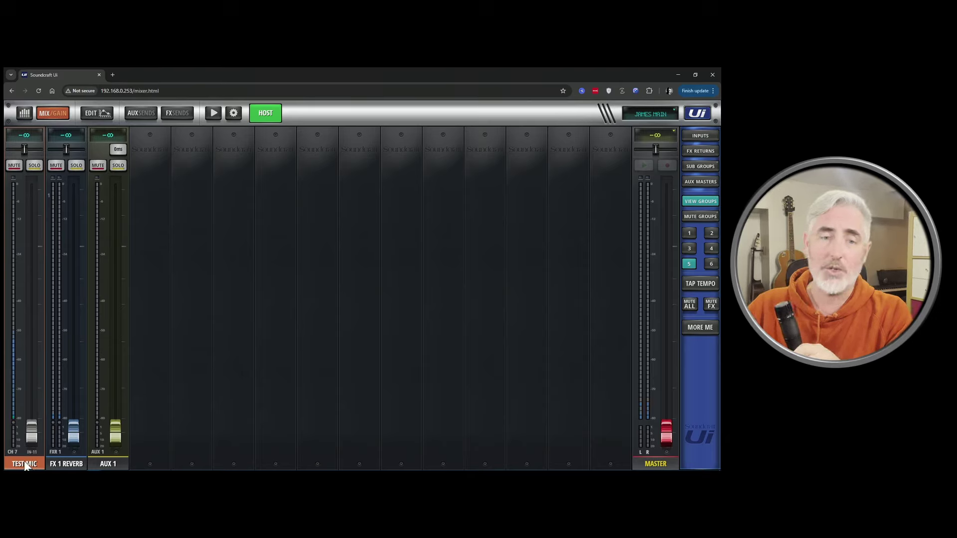
pyautogui.click(94, 117)
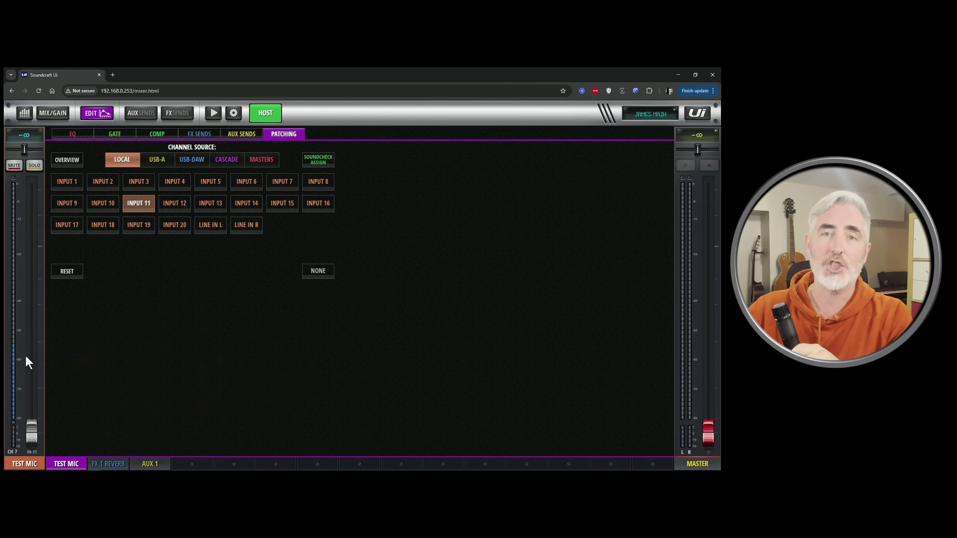
pyautogui.click(102, 112)
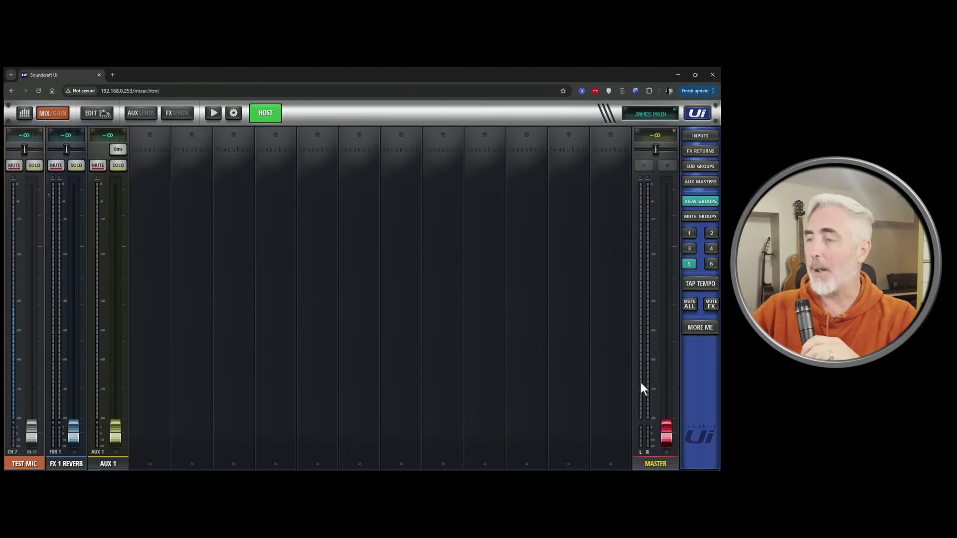
# - Try out the MASTER and TEST MIC faders in the mix view, leaving both at -∞
pyautogui.moveTo(668, 433)
pyautogui.mouseDown()
pyautogui.moveTo(679, 384)
pyautogui.moveTo(674, 439)
pyautogui.mouseUp()
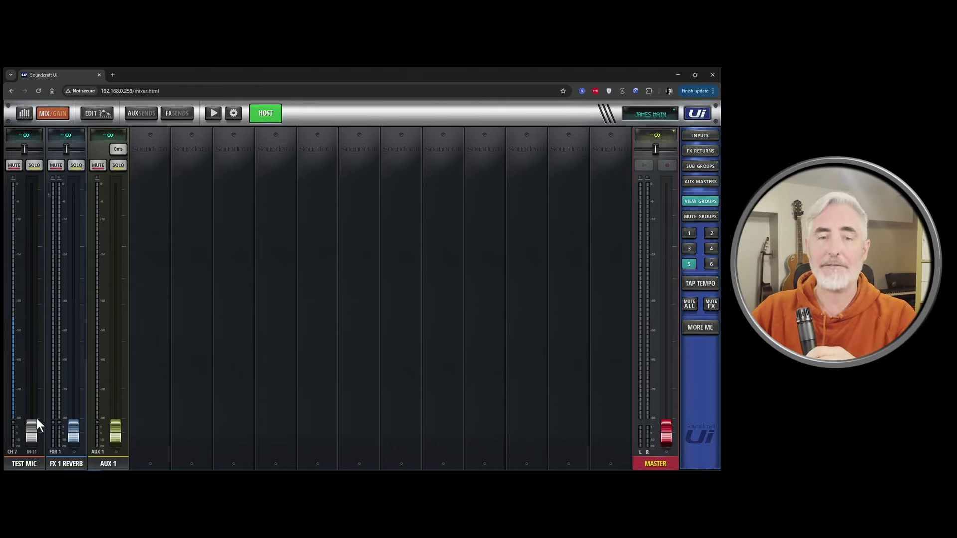
pyautogui.moveTo(33, 428)
pyautogui.mouseDown()
pyautogui.moveTo(34, 323)
pyautogui.moveTo(24, 426)
pyautogui.mouseUp()
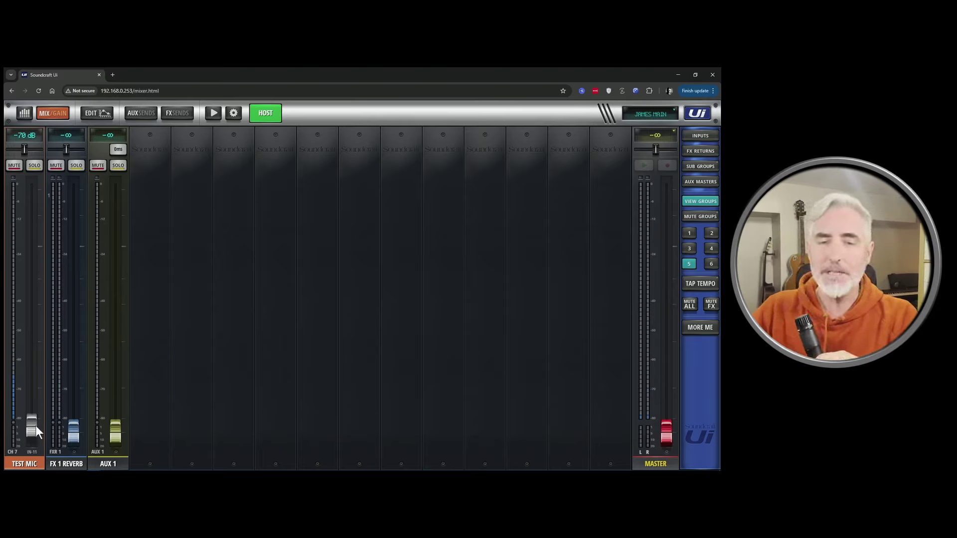
pyautogui.moveTo(36, 429); pyautogui.dragTo(23, 301)
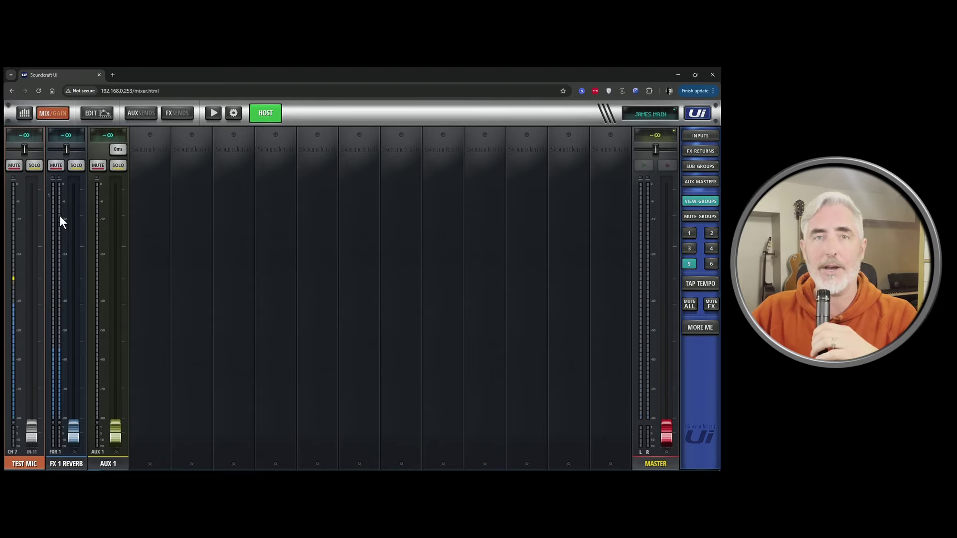
# - Set the TEST MIC channel's input gain to +47 dB and return to the mix view
pyautogui.click(60, 115)
pyautogui.moveTo(30, 254); pyautogui.dragTo(32, 230)
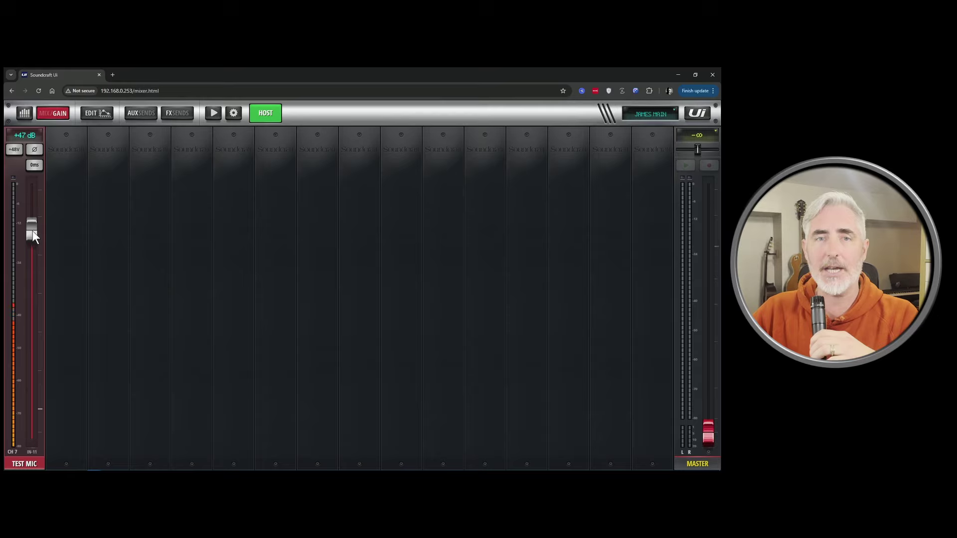
pyautogui.click(61, 114)
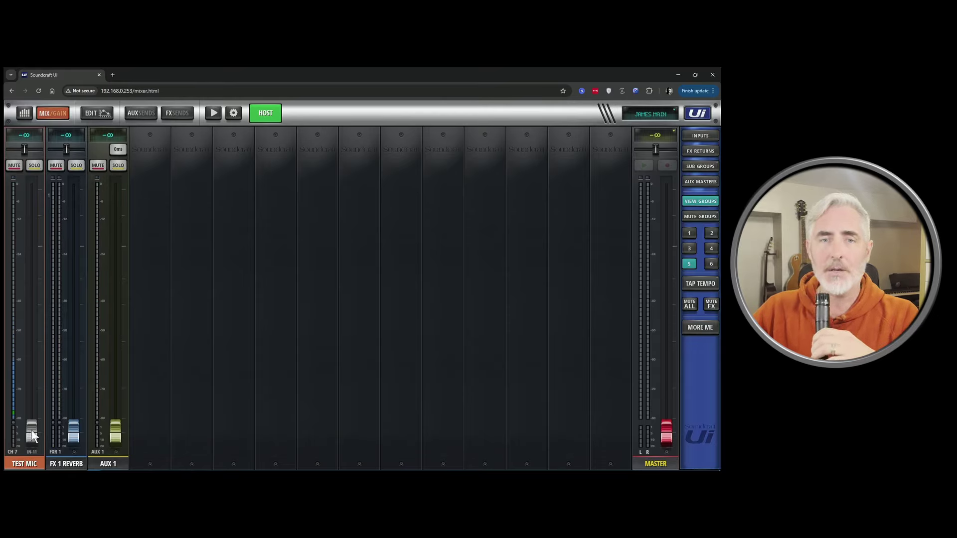
# - Move the TEST MIC channel fader and its FX 1 REVERB send up and down, returning both to -∞
pyautogui.moveTo(33, 432)
pyautogui.mouseDown()
pyautogui.moveTo(36, 269)
pyautogui.moveTo(32, 431)
pyautogui.mouseUp()
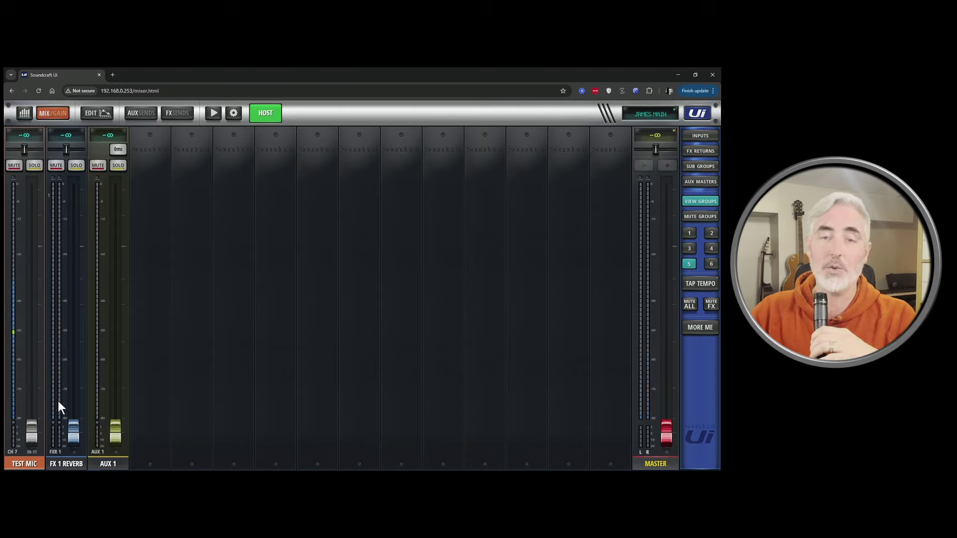
pyautogui.moveTo(26, 432); pyautogui.dragTo(55, 437)
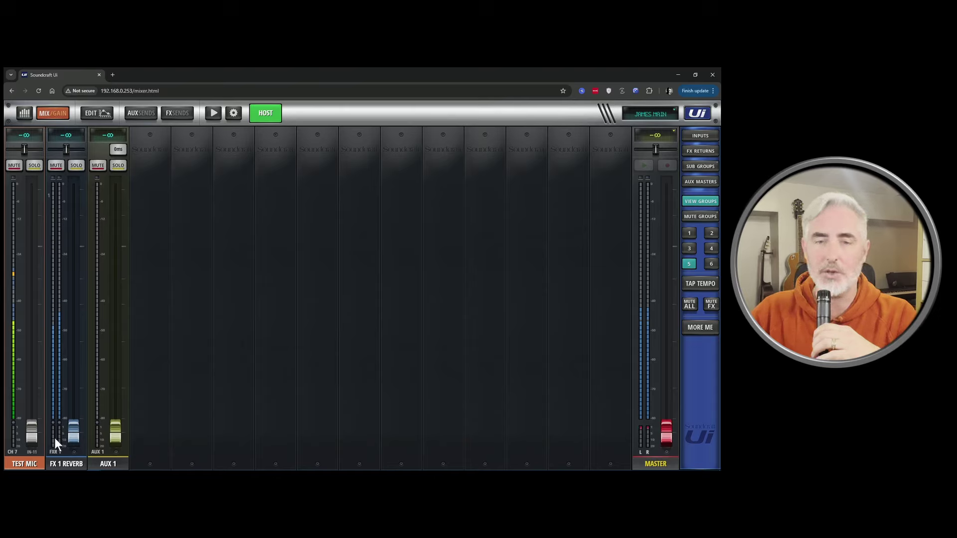
pyautogui.click(177, 113)
pyautogui.moveTo(277, 266); pyautogui.dragTo(283, 439)
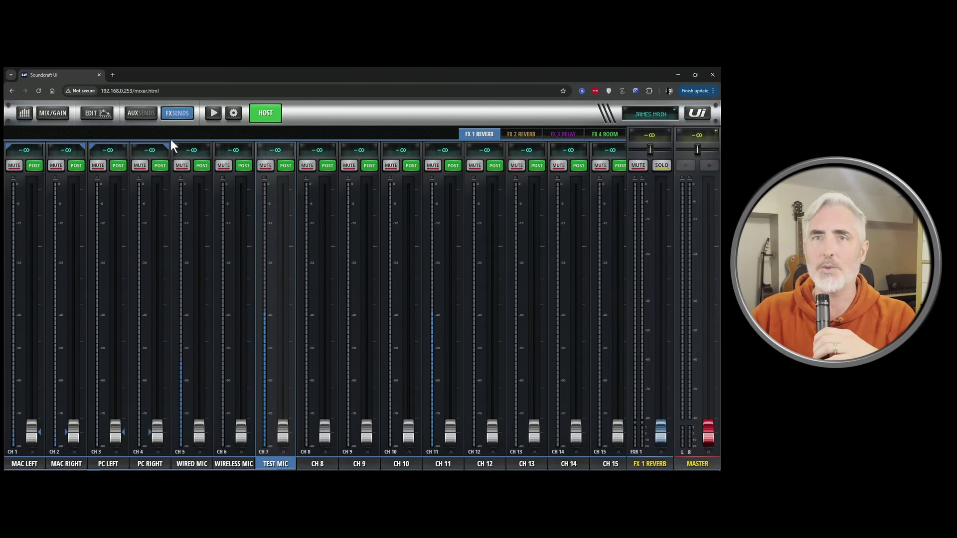
pyautogui.click(177, 114)
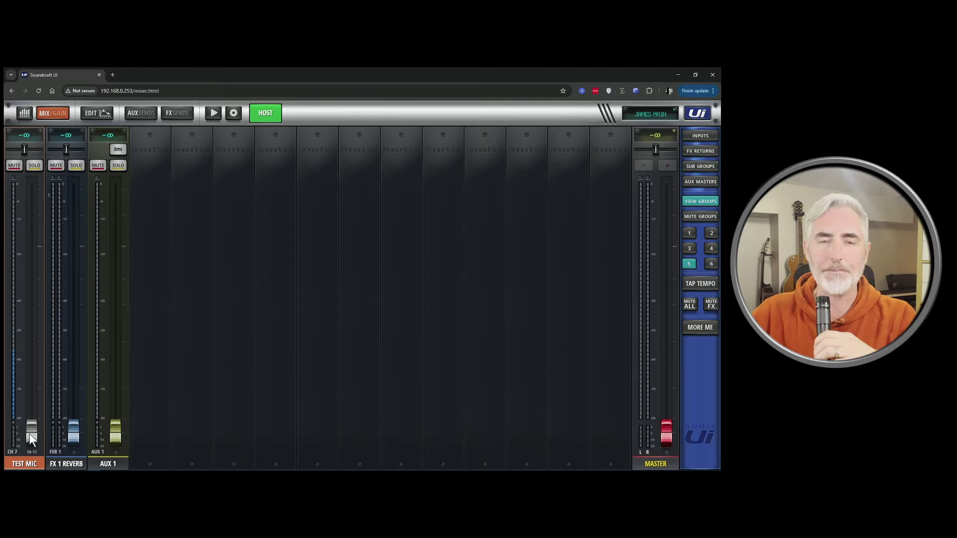
pyautogui.moveTo(30, 434); pyautogui.dragTo(46, 459)
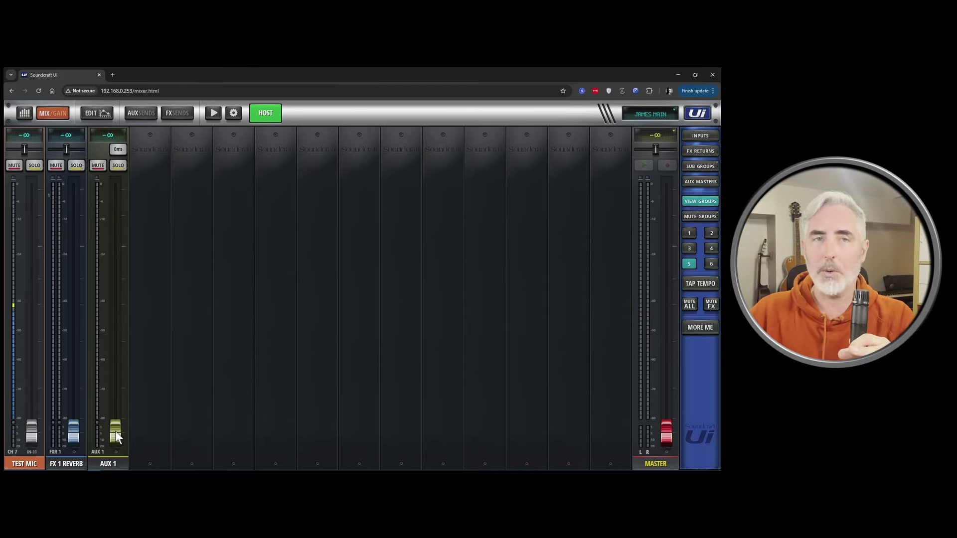
# - Set the TEST MIC send level to AUX 1 to 0.0 dB and return to the mix view
pyautogui.click(141, 114)
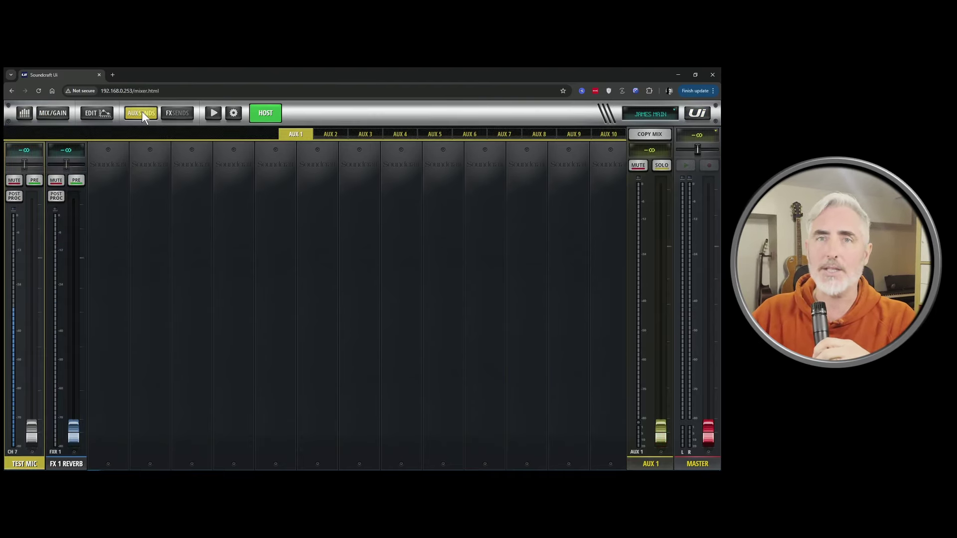
pyautogui.click(331, 134)
pyautogui.click(291, 134)
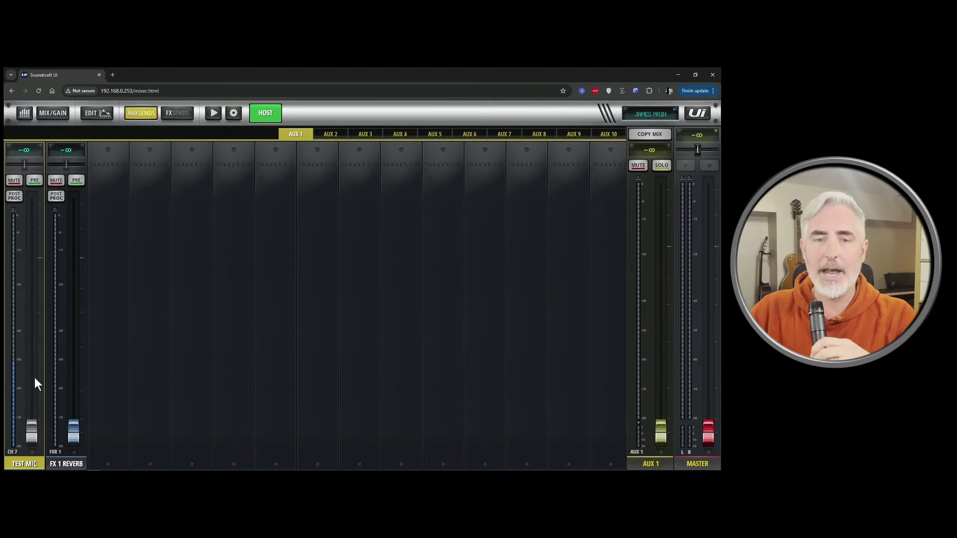
pyautogui.moveTo(33, 436); pyautogui.dragTo(28, 213)
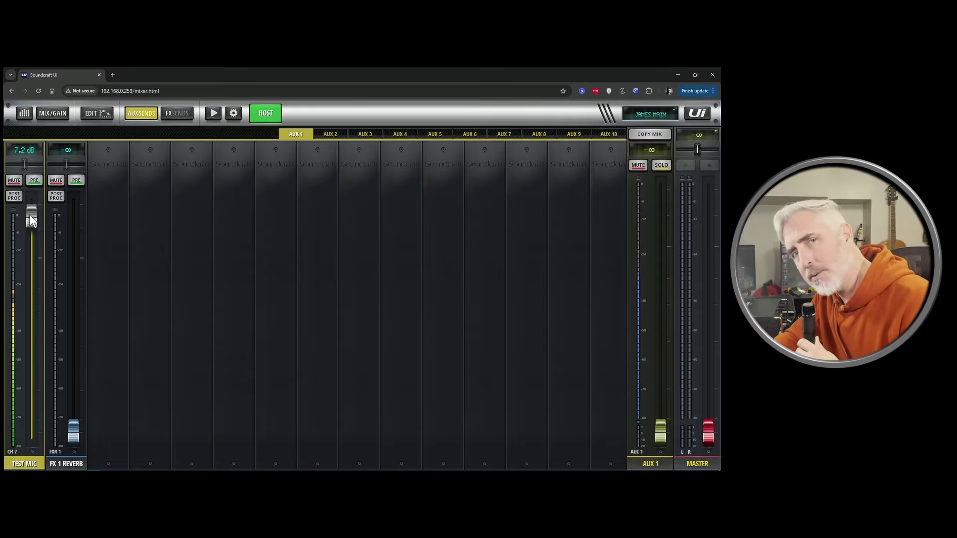
pyautogui.moveTo(29, 215); pyautogui.dragTo(30, 255)
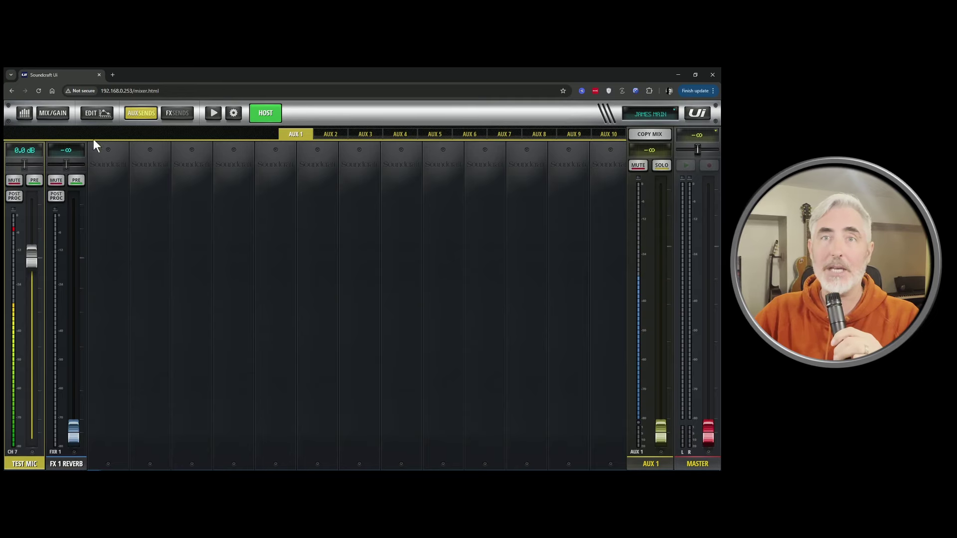
pyautogui.click(137, 112)
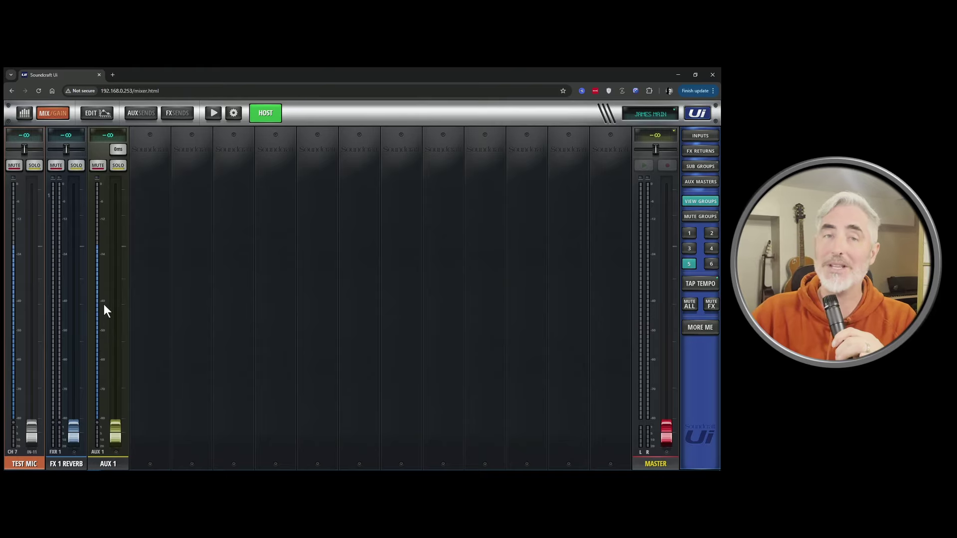
# - Move the AUX 1 master fader and return it to -∞, checking the TEST MIC's pre-fader send to AUX 1
pyautogui.moveTo(115, 430)
pyautogui.mouseDown()
pyautogui.moveTo(117, 408)
pyautogui.moveTo(116, 435)
pyautogui.mouseUp()
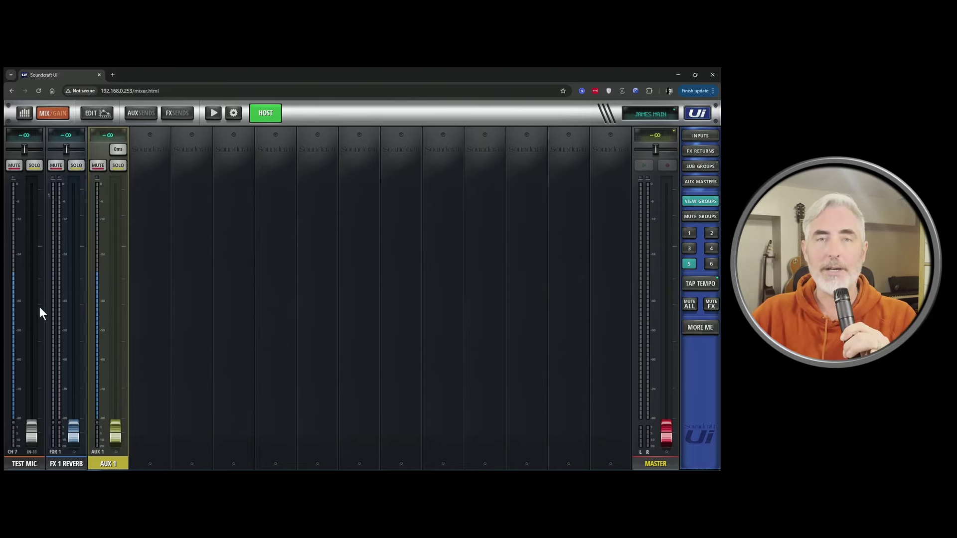
pyautogui.click(136, 113)
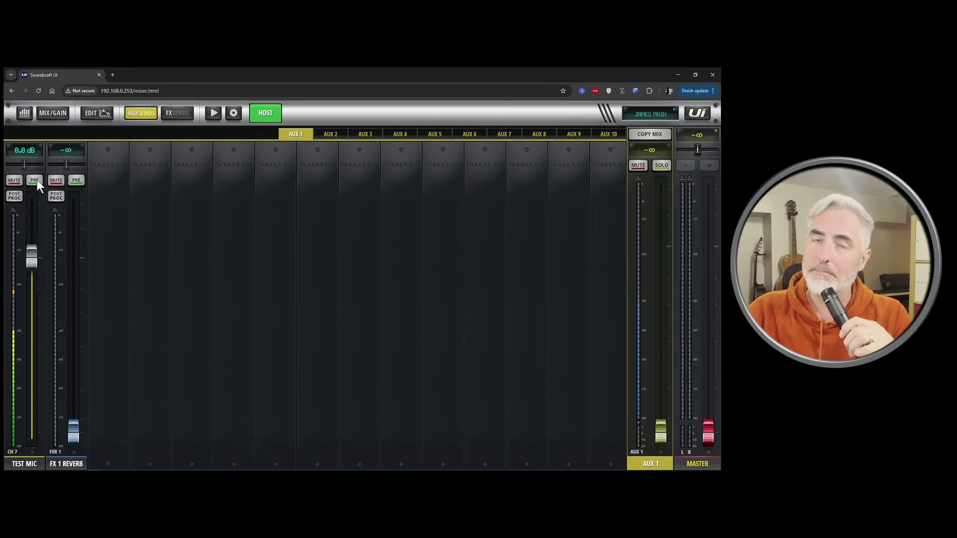
pyautogui.click(52, 113)
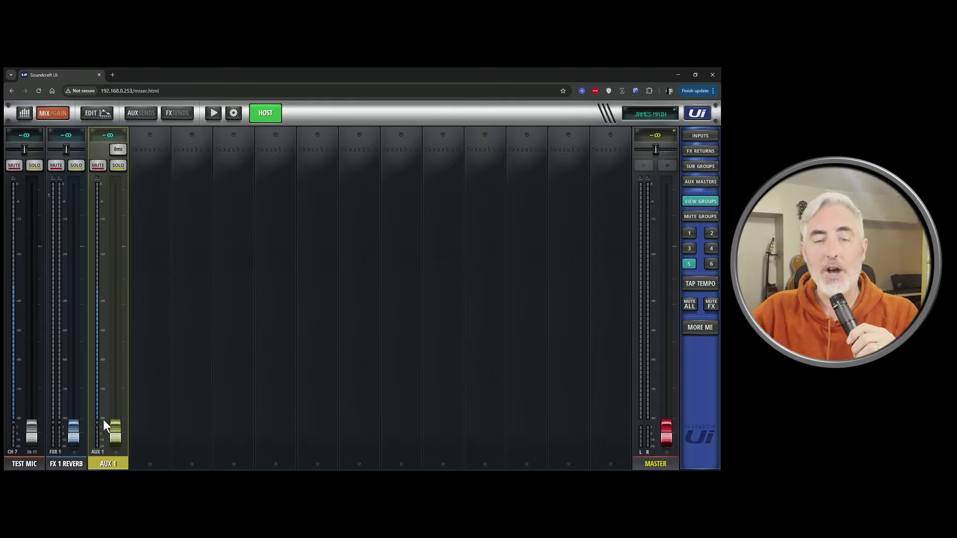
pyautogui.moveTo(115, 431)
pyautogui.mouseDown()
pyautogui.moveTo(116, 312)
pyautogui.moveTo(115, 440)
pyautogui.mouseUp()
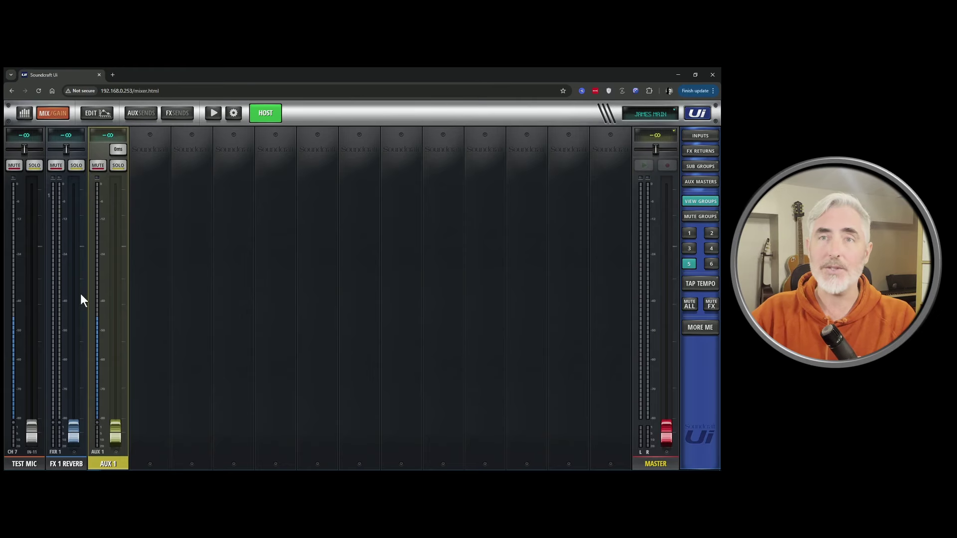
# - Review the channel sends for FX 1 REVERB, FX 2 REVERB, FX 3 DELAY and FX 4 ROOM, ending on FX 1 REVERB
pyautogui.click(178, 113)
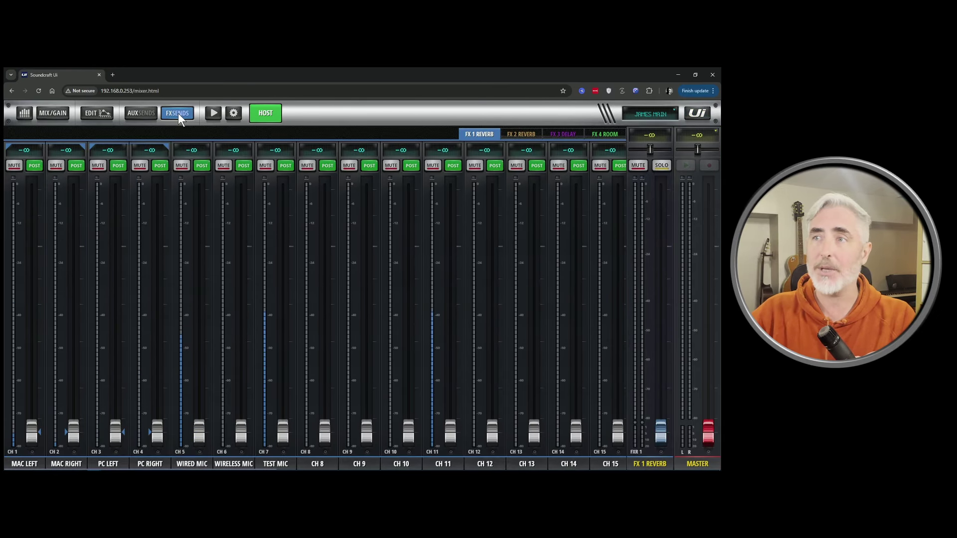
pyautogui.click(539, 133)
pyautogui.click(565, 135)
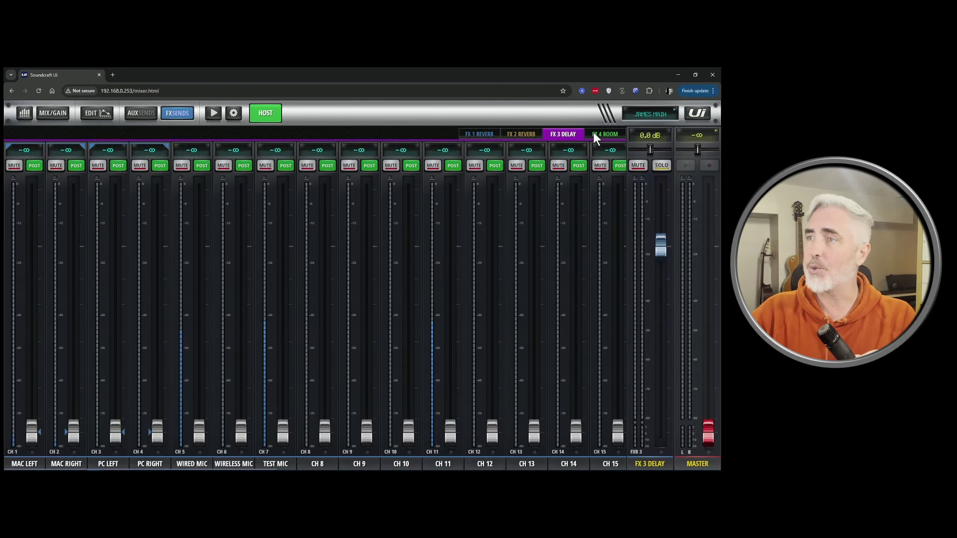
pyautogui.click(601, 133)
pyautogui.click(565, 133)
pyautogui.click(530, 132)
pyautogui.click(486, 134)
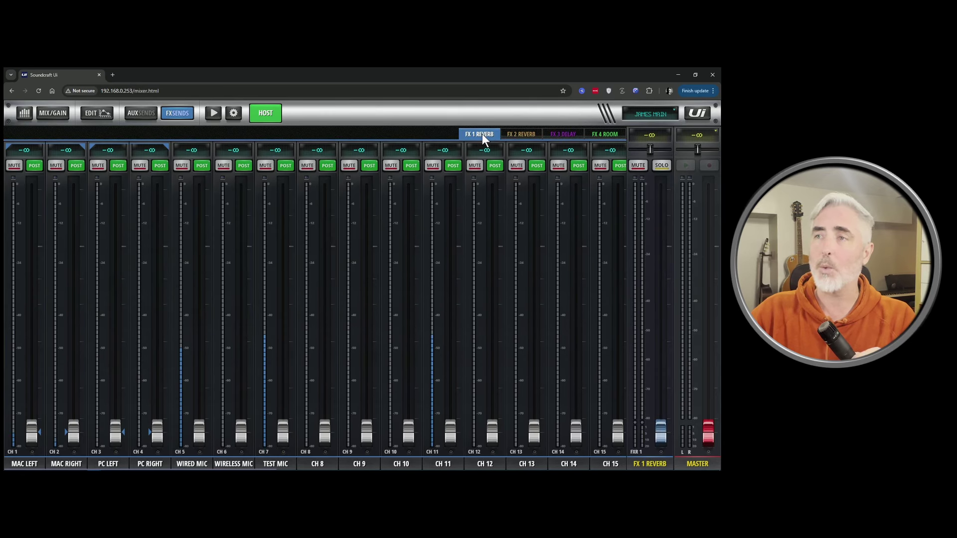
# - Raise the TEST MIC send to FX 1 REVERB to 0.3 dB, return it to -∞, and go back to the mix view
pyautogui.moveTo(283, 428); pyautogui.dragTo(284, 242)
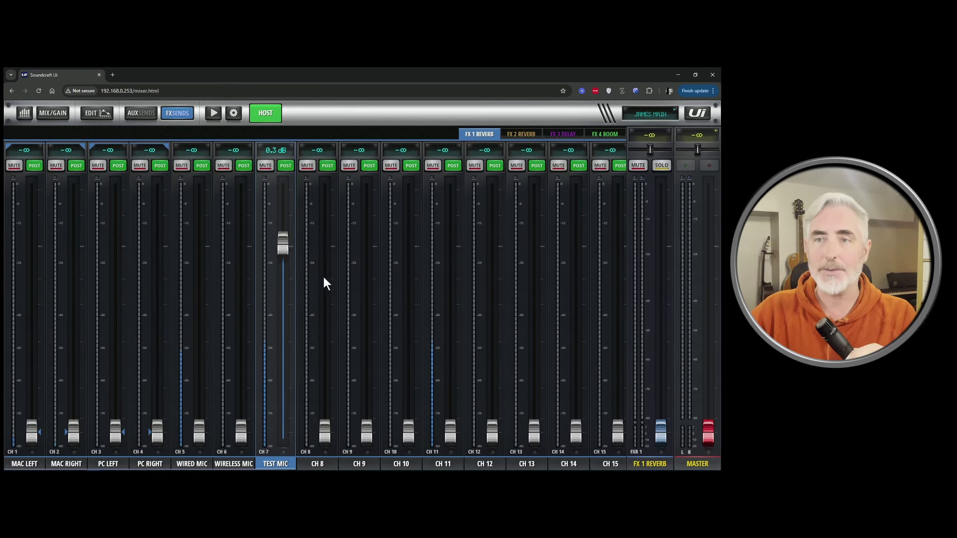
pyautogui.moveTo(284, 240); pyautogui.dragTo(294, 468)
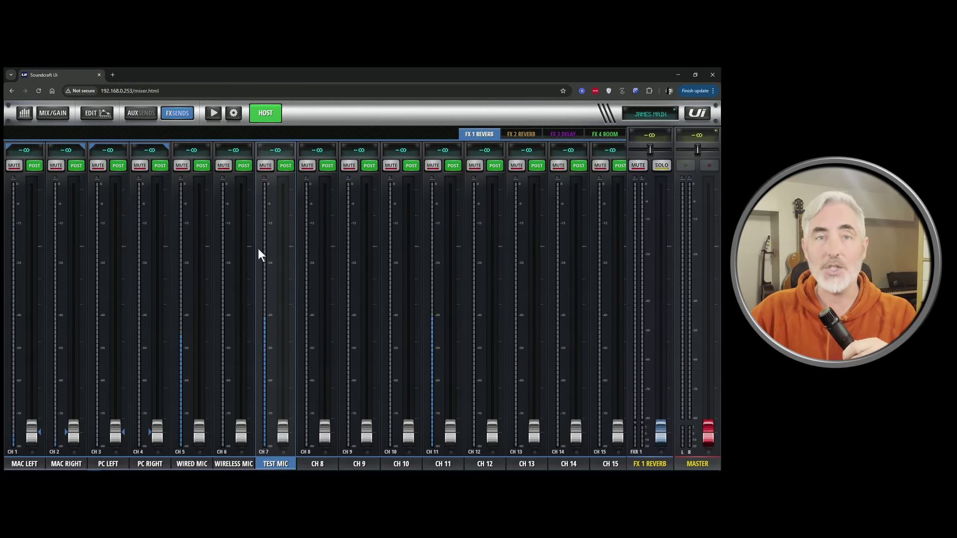
pyautogui.click(174, 113)
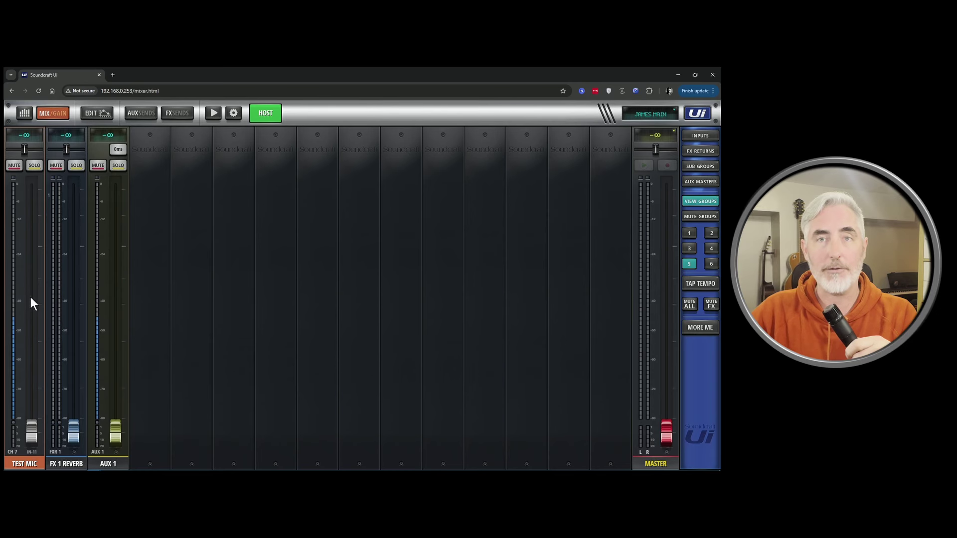
# - Raise the TEST MIC send to FX 1 REVERB to 0.1 dB, keeping it post-fader, and return to the mix view
pyautogui.click(95, 112)
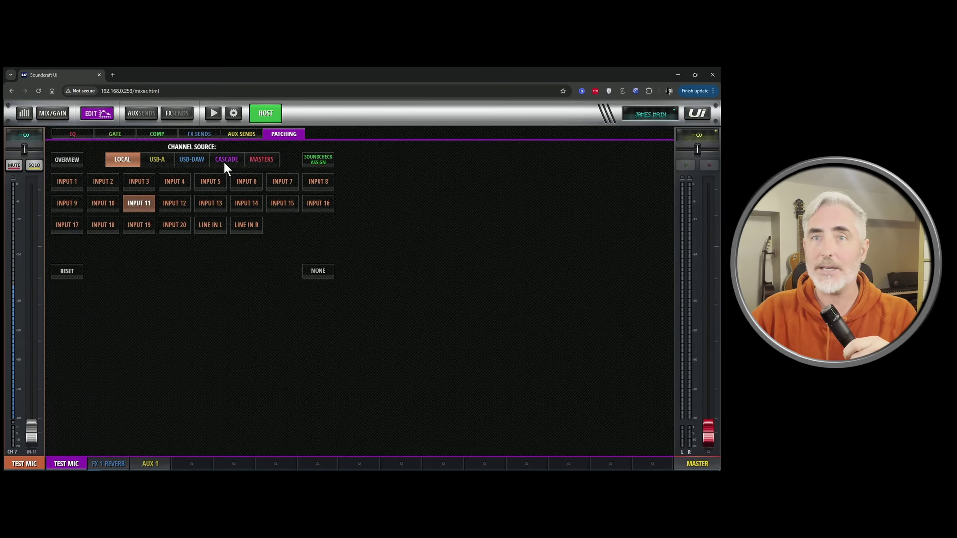
pyautogui.click(201, 132)
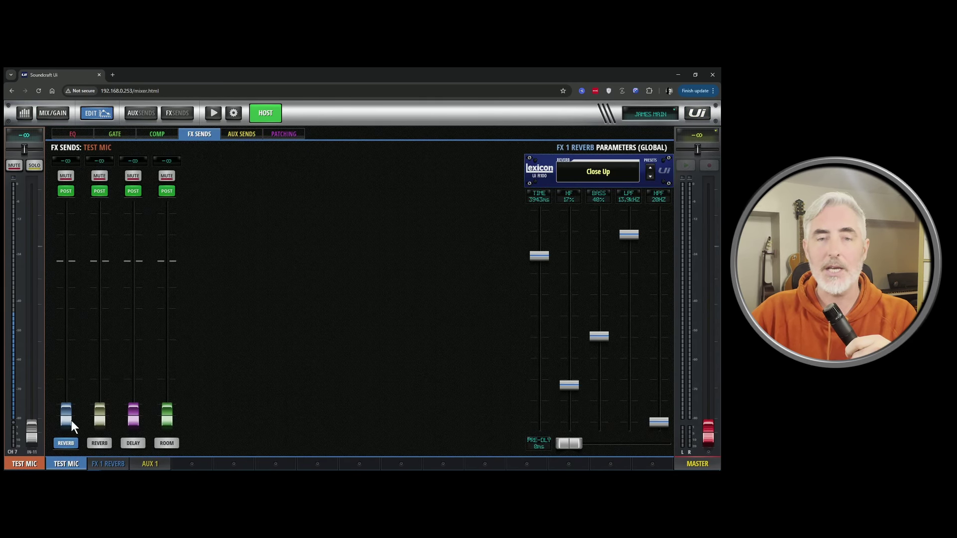
pyautogui.moveTo(99, 418); pyautogui.dragTo(65, 262)
pyautogui.click(133, 443)
pyautogui.click(166, 443)
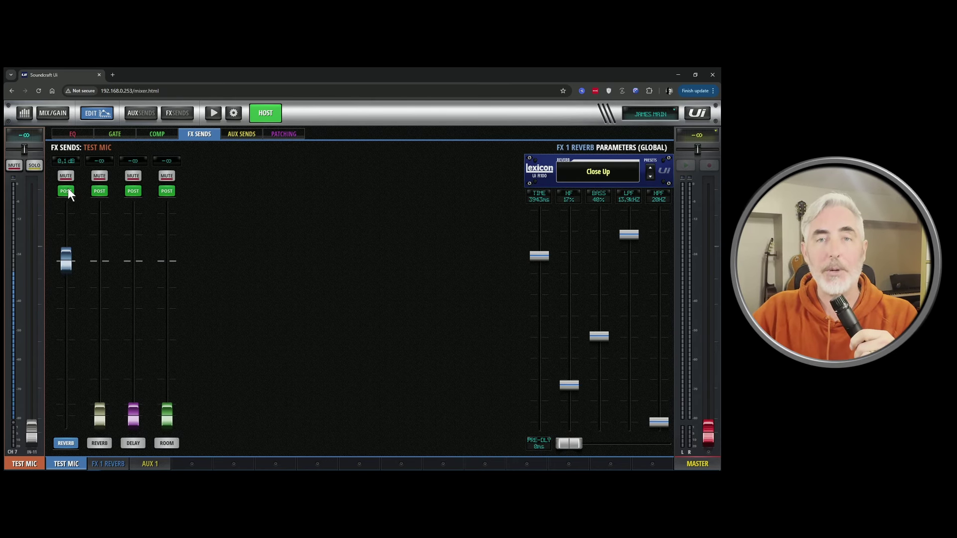
pyautogui.click(52, 113)
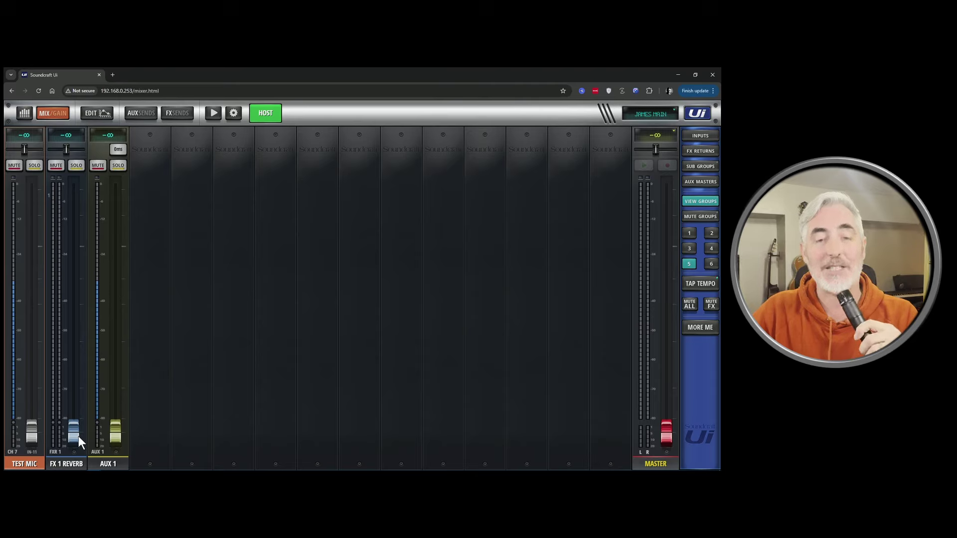
# - Raise the TEST MIC fader to -6.5 dB and the AUX 1 master to -11.9 dB, then lower TEST MIC to -10.2 dB
pyautogui.moveTo(31, 433); pyautogui.dragTo(34, 284)
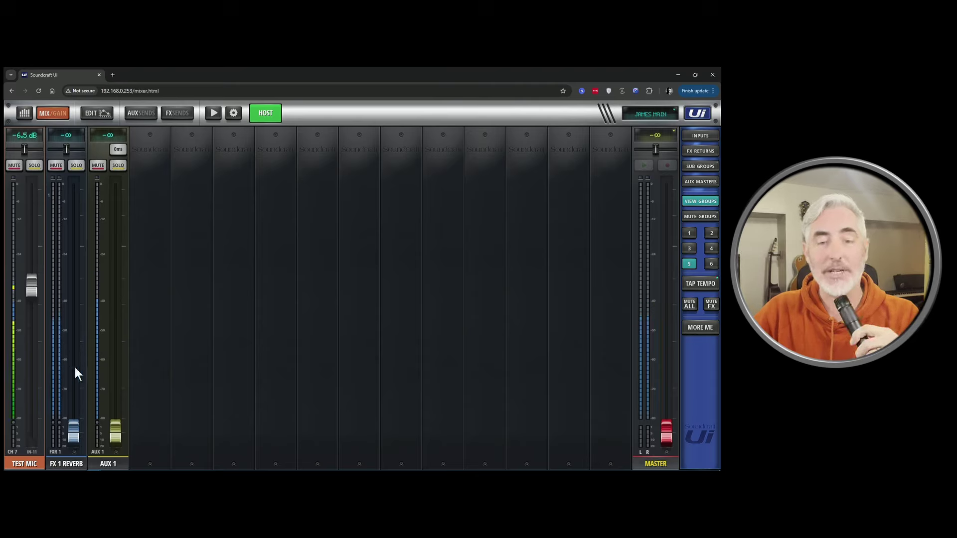
pyautogui.moveTo(116, 439); pyautogui.dragTo(117, 313)
pyautogui.moveTo(31, 287); pyautogui.dragTo(21, 304)
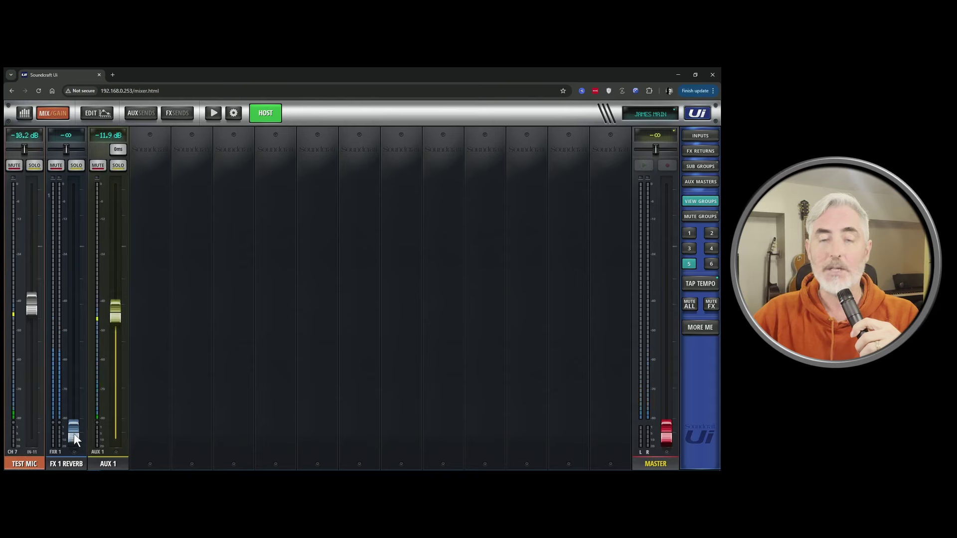
# - Move the FX 1 REVERB return fader and bring it back to -∞, and lower the TEST MIC fader to -∞
pyautogui.moveTo(75, 434)
pyautogui.mouseDown()
pyautogui.moveTo(74, 279)
pyautogui.moveTo(71, 445)
pyautogui.mouseUp()
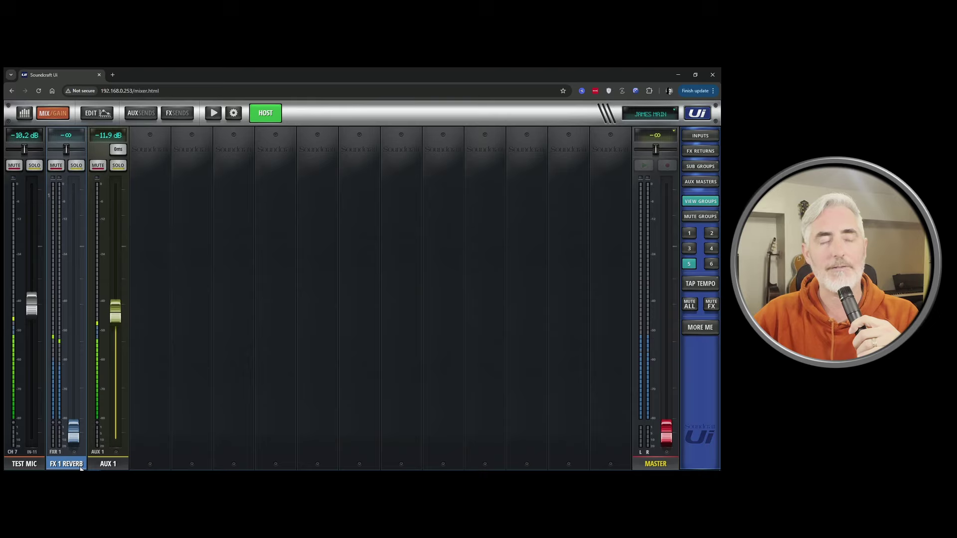
pyautogui.moveTo(36, 323); pyautogui.dragTo(34, 433)
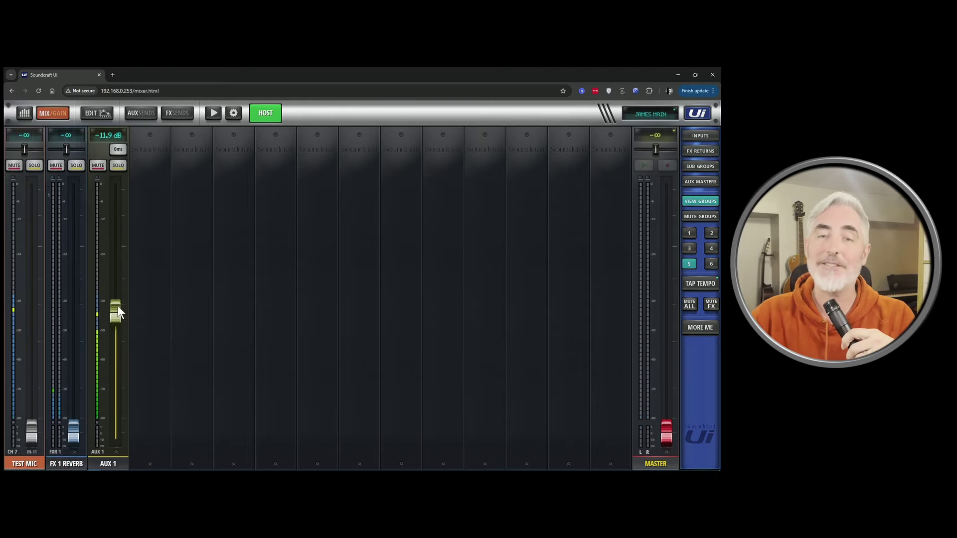
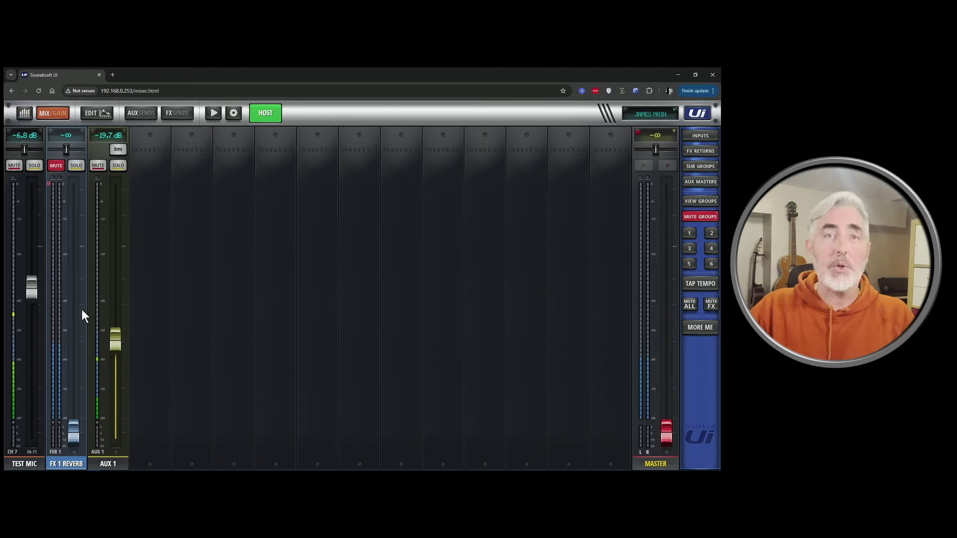
pyautogui.moveTo(74, 427)
pyautogui.mouseDown()
pyautogui.moveTo(77, 296)
pyautogui.moveTo(71, 432)
pyautogui.mouseUp()
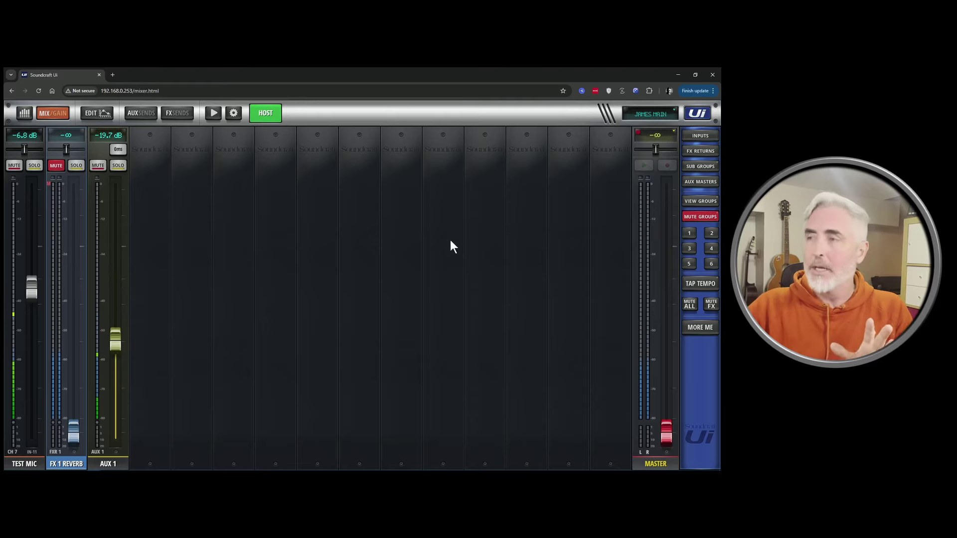
# - Assign FX 1 REVERB, FX 2 REVERB and FX 3 DELAY to mute group 1, and activate that mute group from the mix view
pyautogui.click(698, 216)
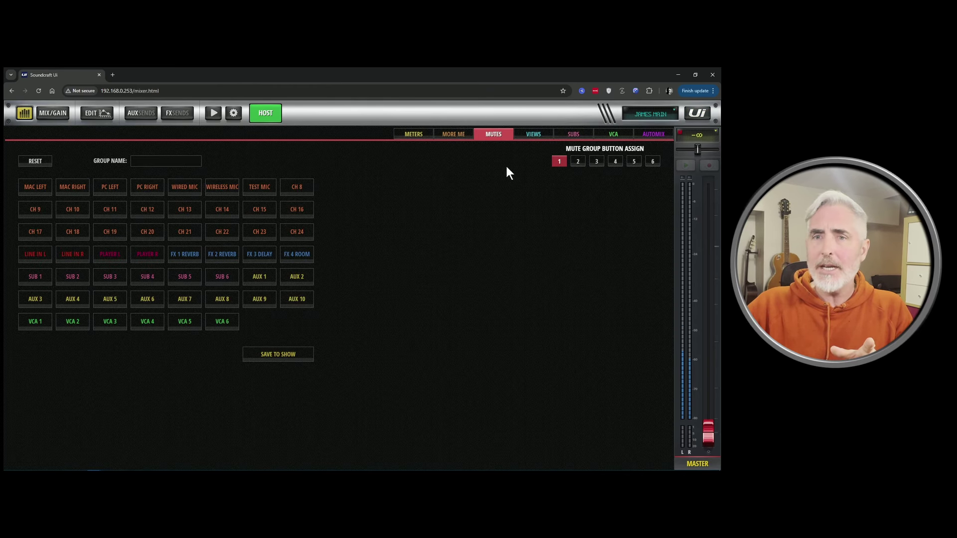
pyautogui.click(233, 256)
pyautogui.click(263, 257)
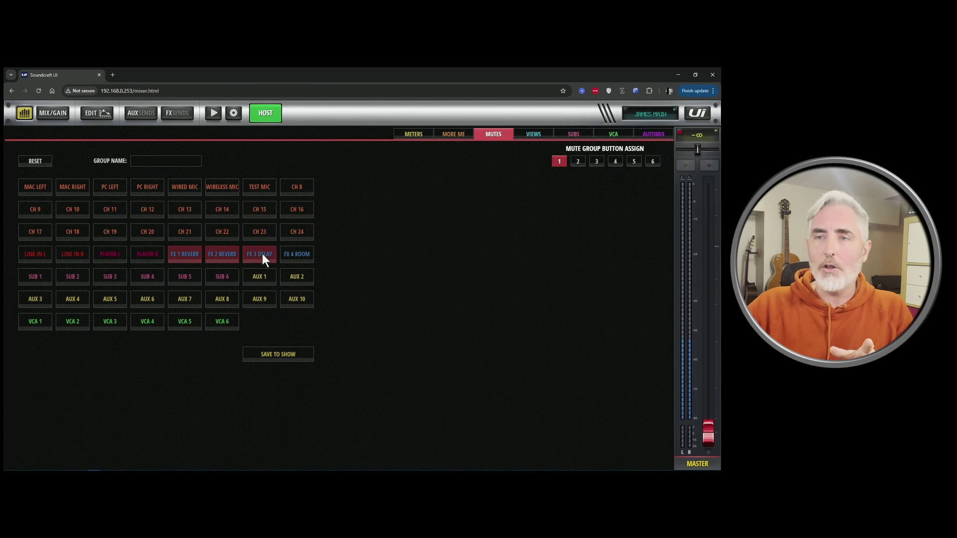
pyautogui.click(26, 115)
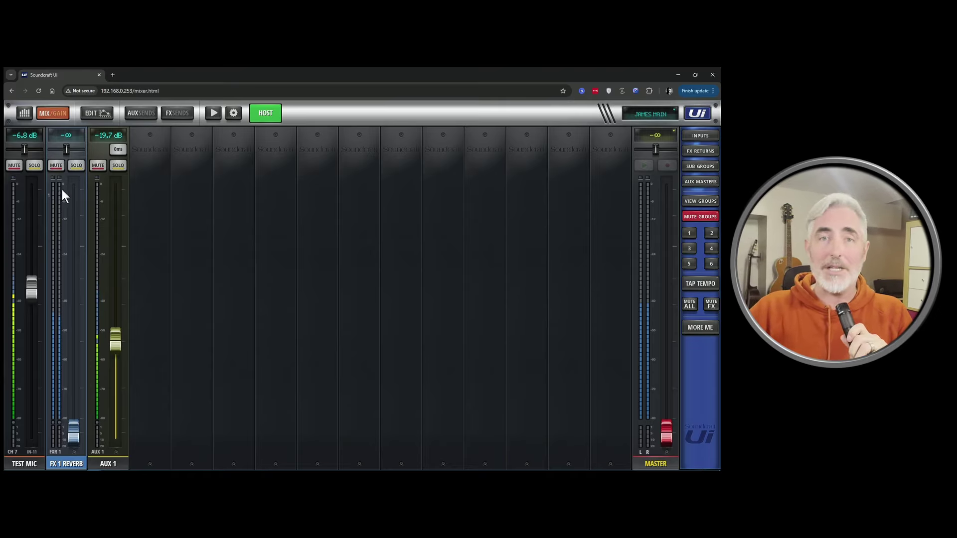
pyautogui.click(691, 233)
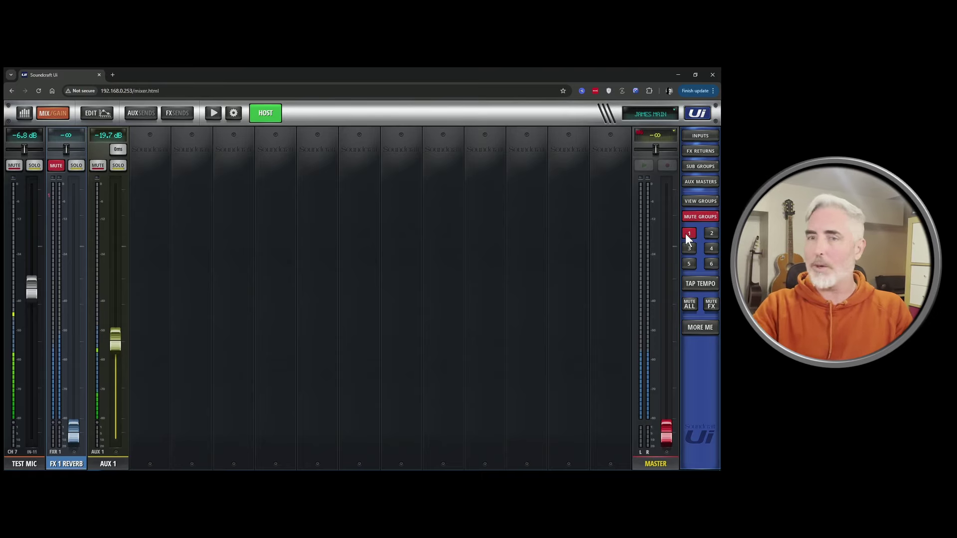
# - Switch from view group 5 to all input channels, show view group 1, and return to view group 5
pyautogui.click(701, 201)
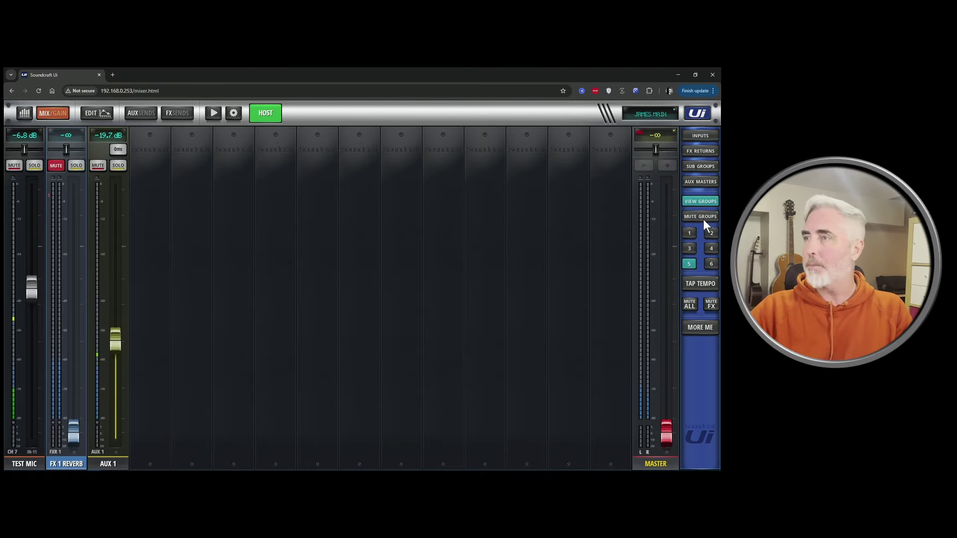
pyautogui.click(690, 264)
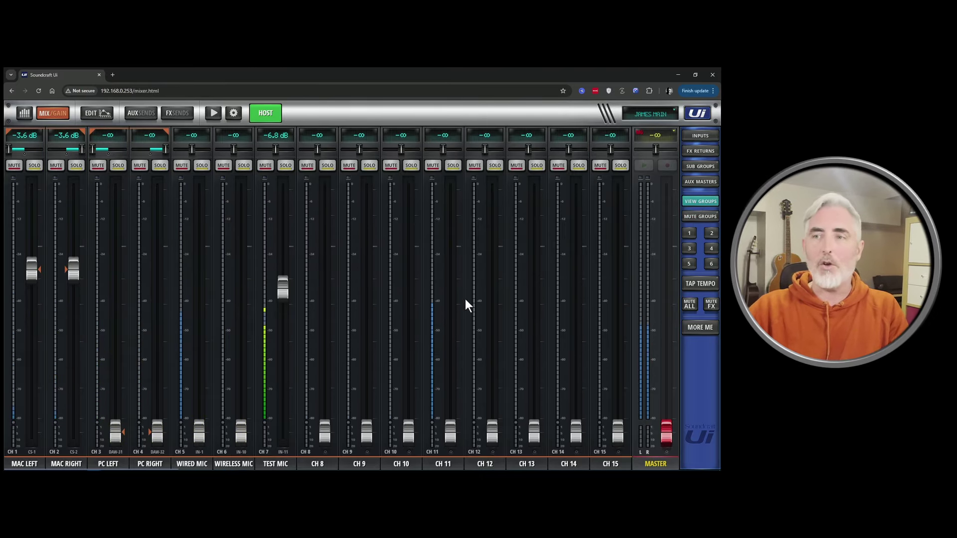
pyautogui.moveTo(465, 304); pyautogui.dragTo(242, 321)
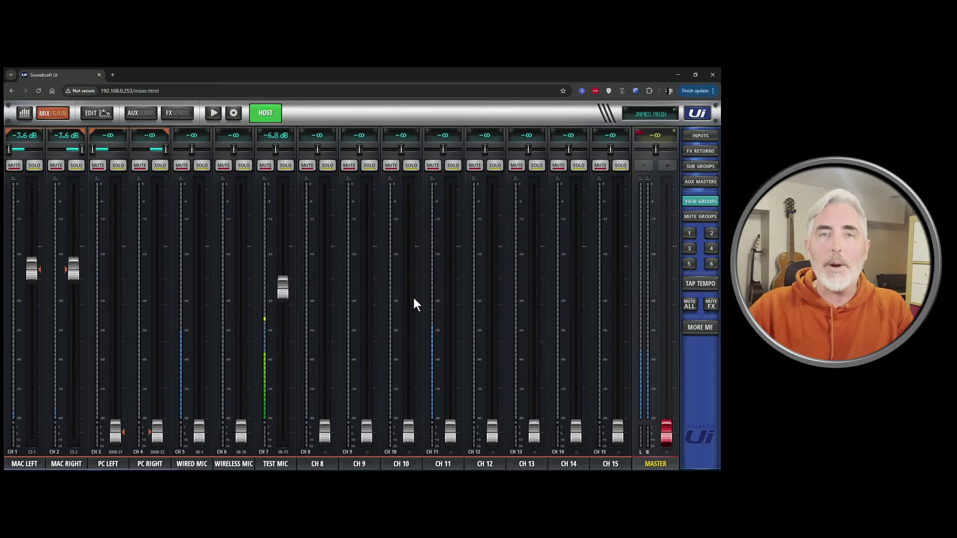
pyautogui.click(689, 233)
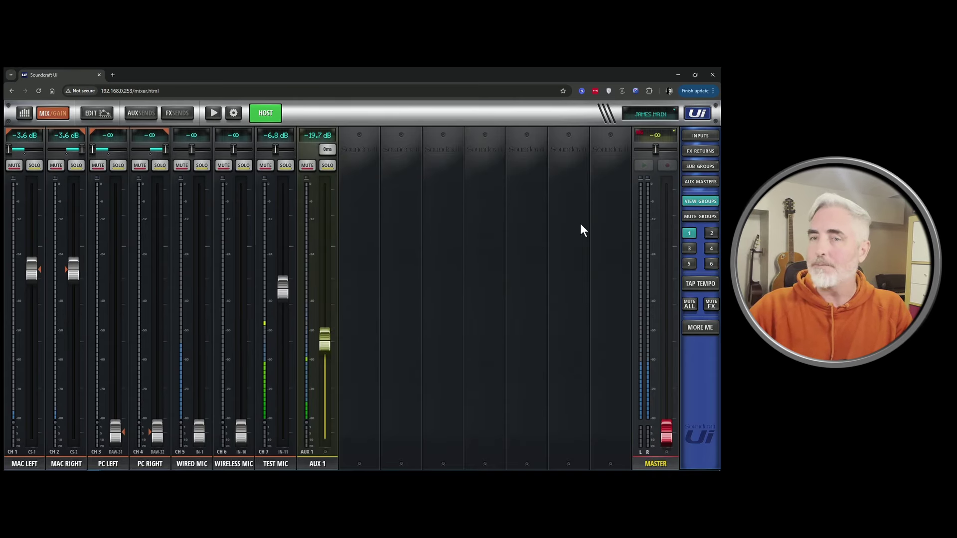
pyautogui.click(690, 264)
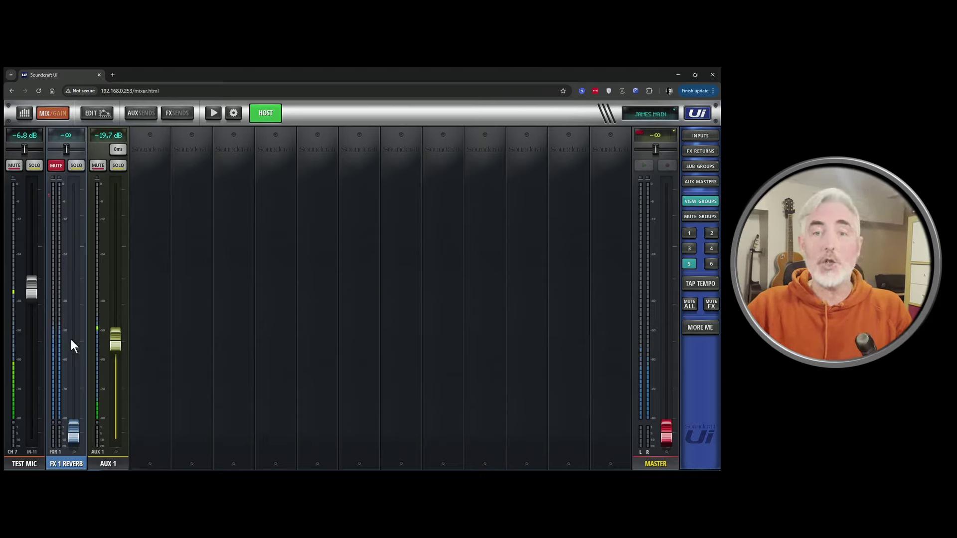
# - Switch back to the mute groups and release mute group 1
pyautogui.click(701, 218)
pyautogui.click(690, 233)
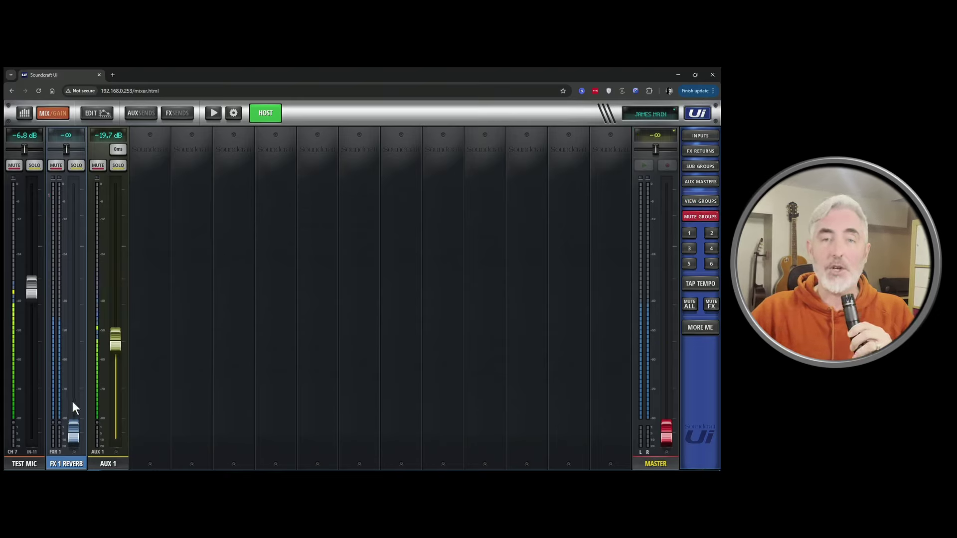
# - Adjust the FX 1 REVERB send to AUX 1 to -11.4 dB, back up to -6.5 dB, and down to -7.7 dB
pyautogui.click(139, 113)
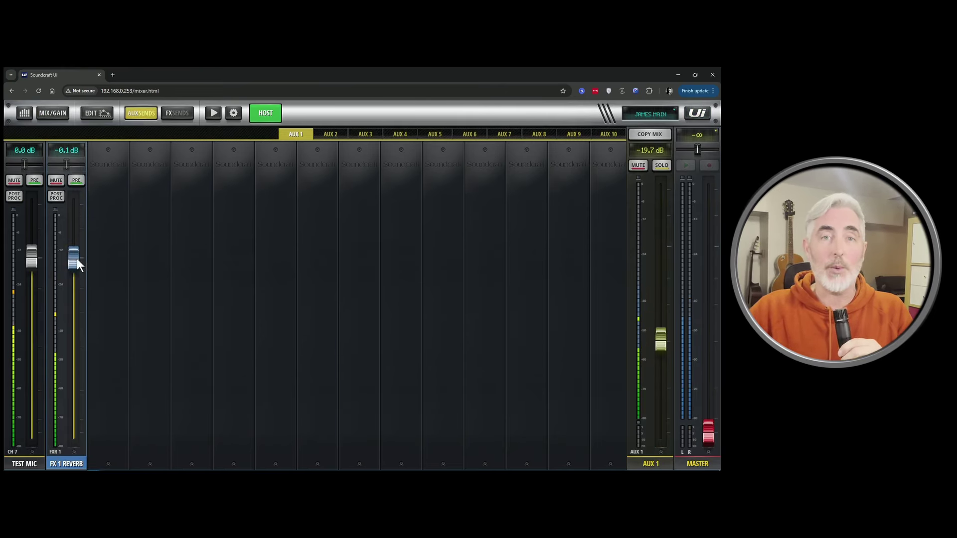
pyautogui.moveTo(75, 257); pyautogui.dragTo(76, 315)
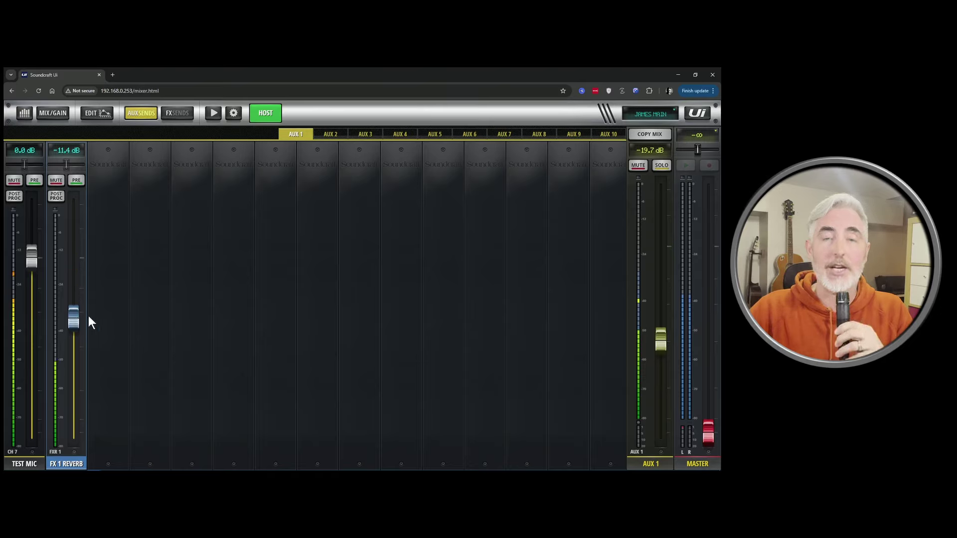
pyautogui.moveTo(73, 316); pyautogui.dragTo(78, 295)
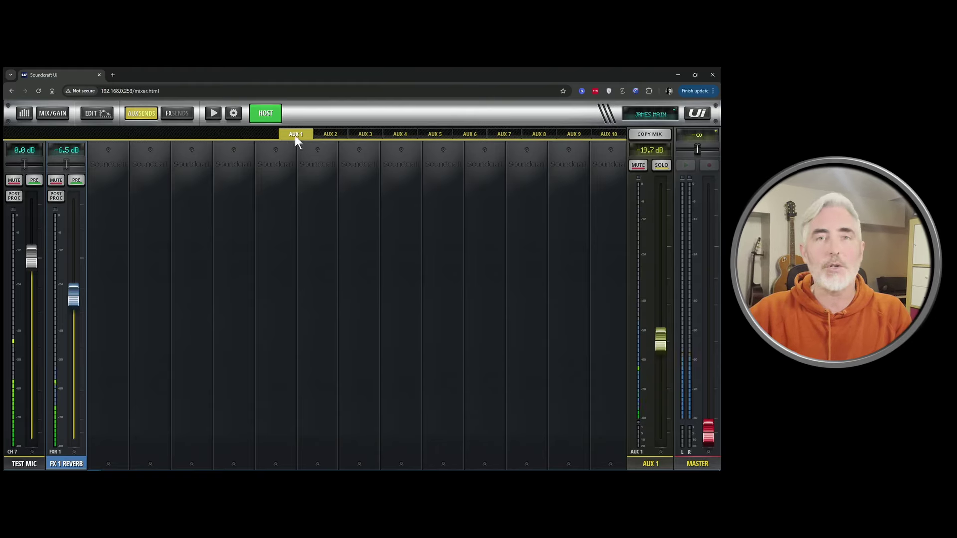
pyautogui.moveTo(74, 297); pyautogui.dragTo(72, 302)
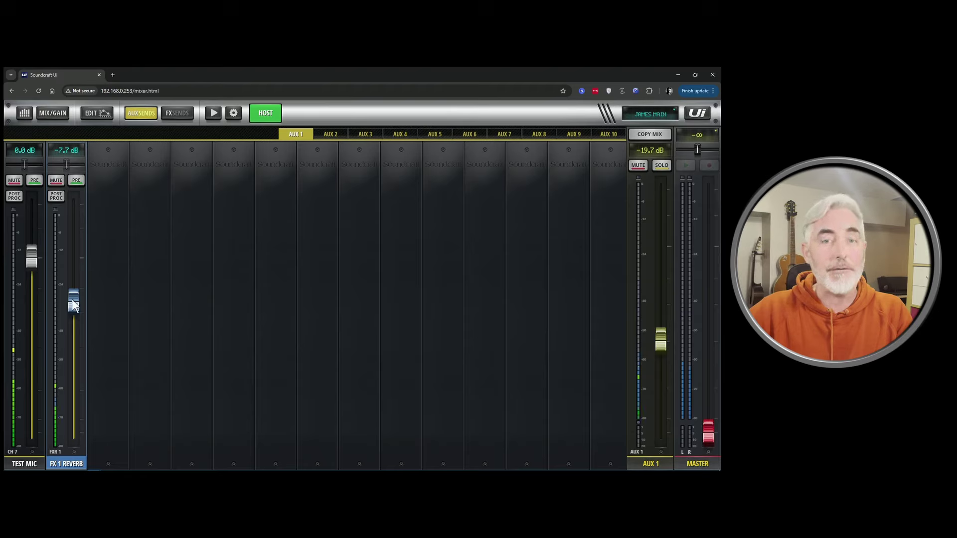
pyautogui.moveTo(73, 299); pyautogui.dragTo(72, 303)
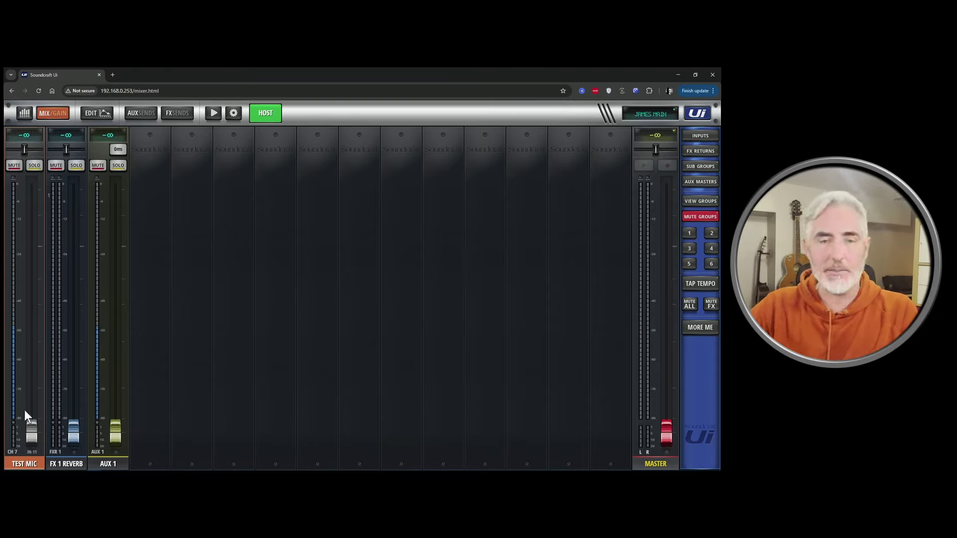
# - Switch the TEST MIC send to FX 1 REVERB from post-fader to pre-fader and return to the mix view
pyautogui.click(94, 114)
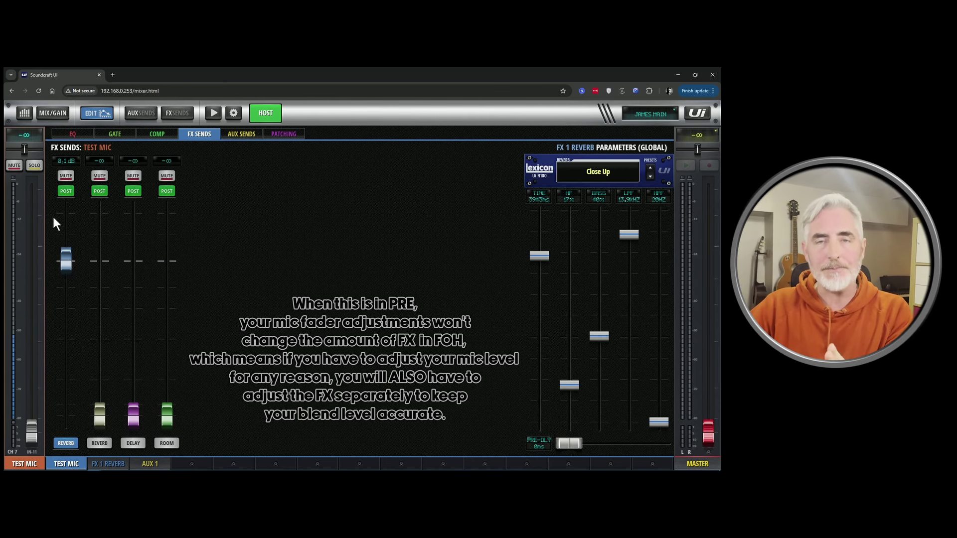
pyautogui.click(67, 193)
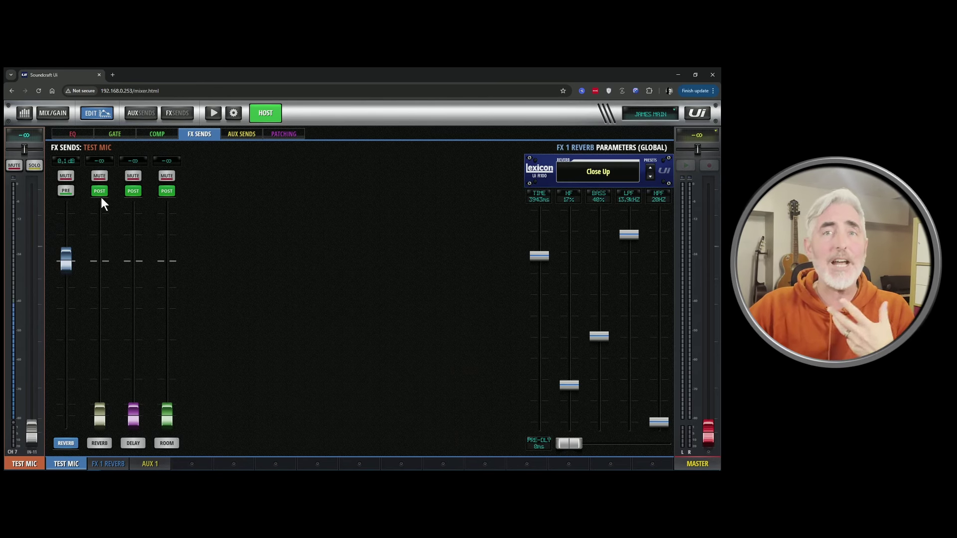
pyautogui.click(88, 115)
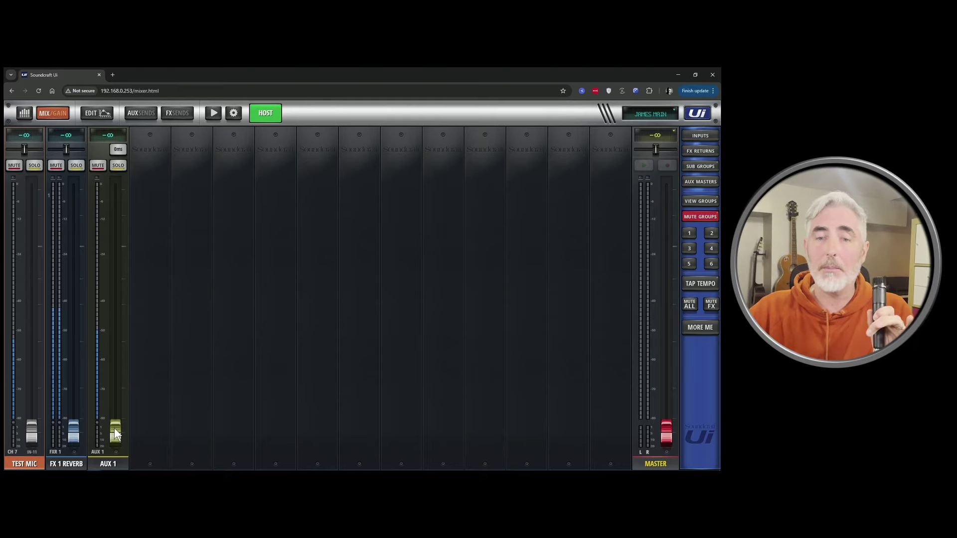
# - Move the AUX 1 master fader and return it to -∞, try the TEST MIC fader, and show the AUX 1 sends
pyautogui.moveTo(116, 437)
pyautogui.mouseDown()
pyautogui.moveTo(125, 307)
pyautogui.moveTo(106, 388)
pyautogui.moveTo(109, 447)
pyautogui.mouseUp()
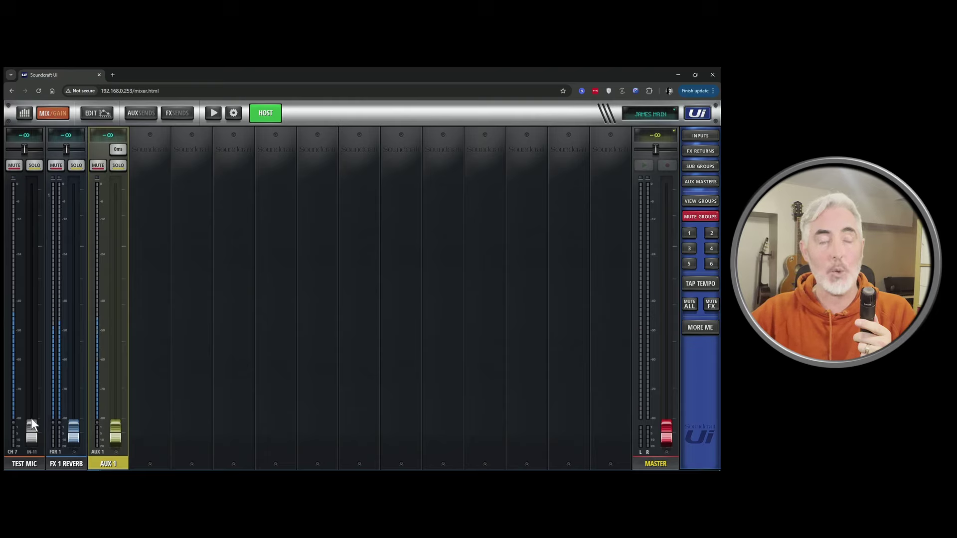
pyautogui.moveTo(31, 430)
pyautogui.mouseDown()
pyautogui.moveTo(40, 404)
pyautogui.moveTo(30, 355)
pyautogui.moveTo(34, 415)
pyautogui.mouseUp()
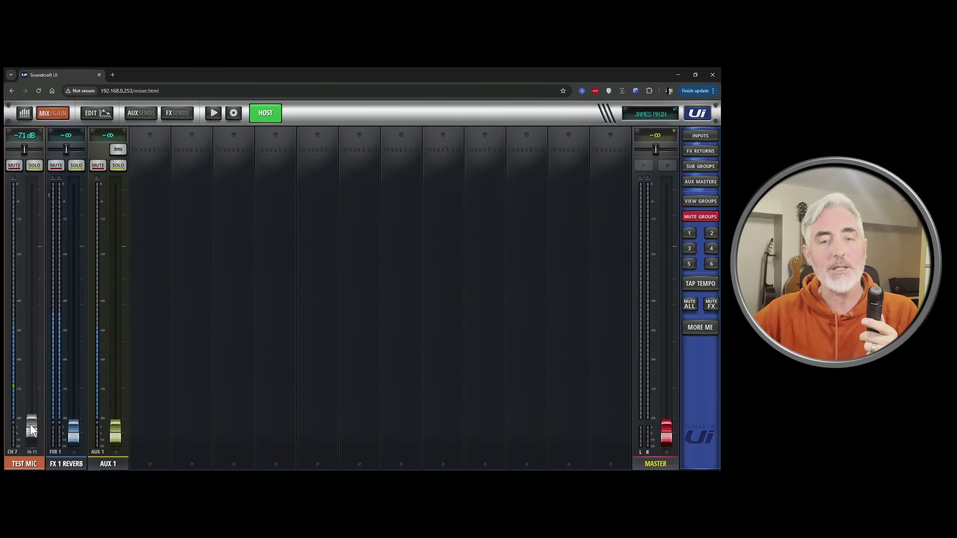
pyautogui.click(140, 113)
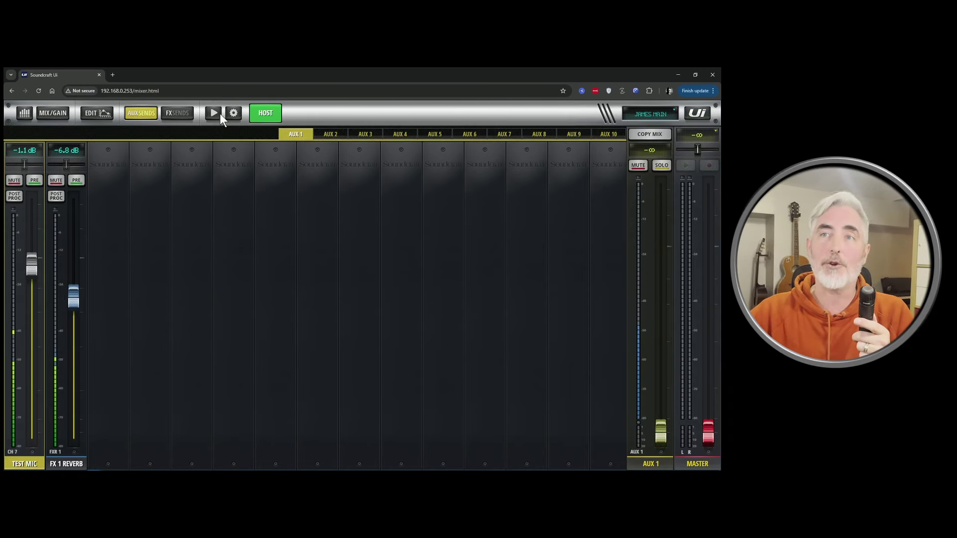